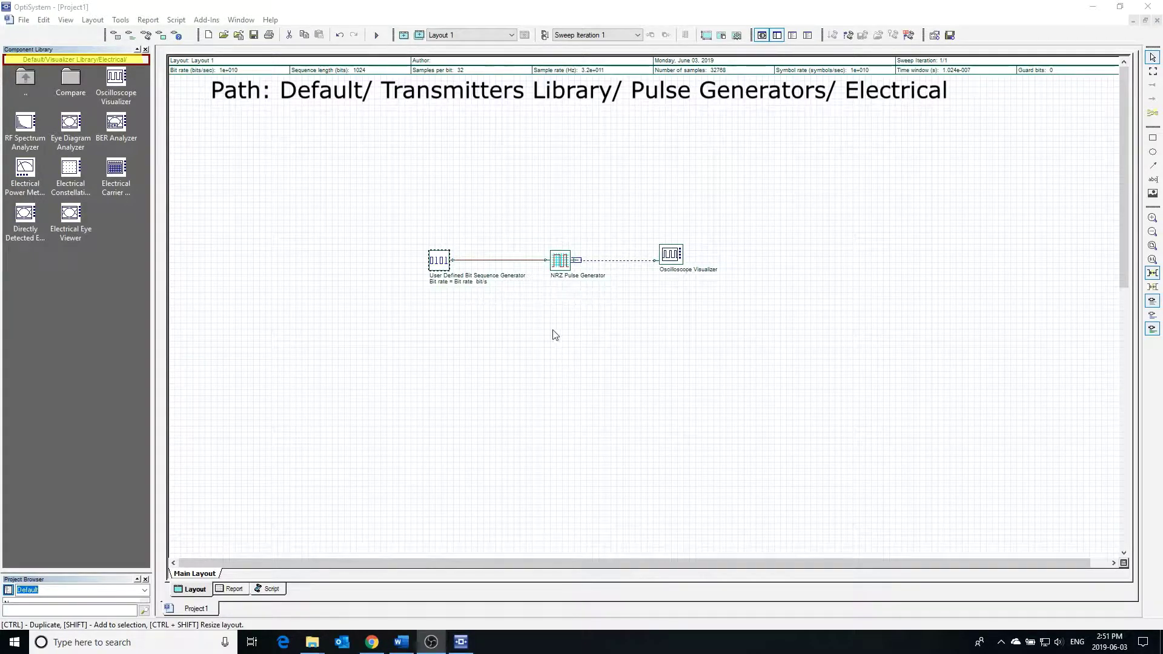
left_click(561, 265)
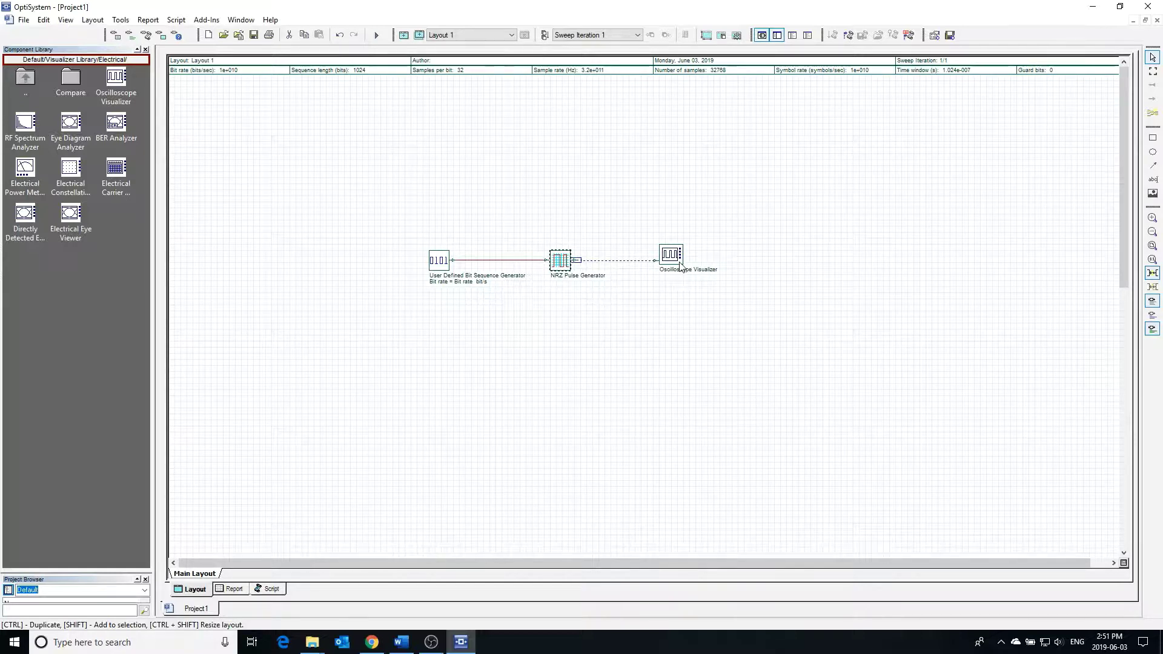
double_click(435, 263)
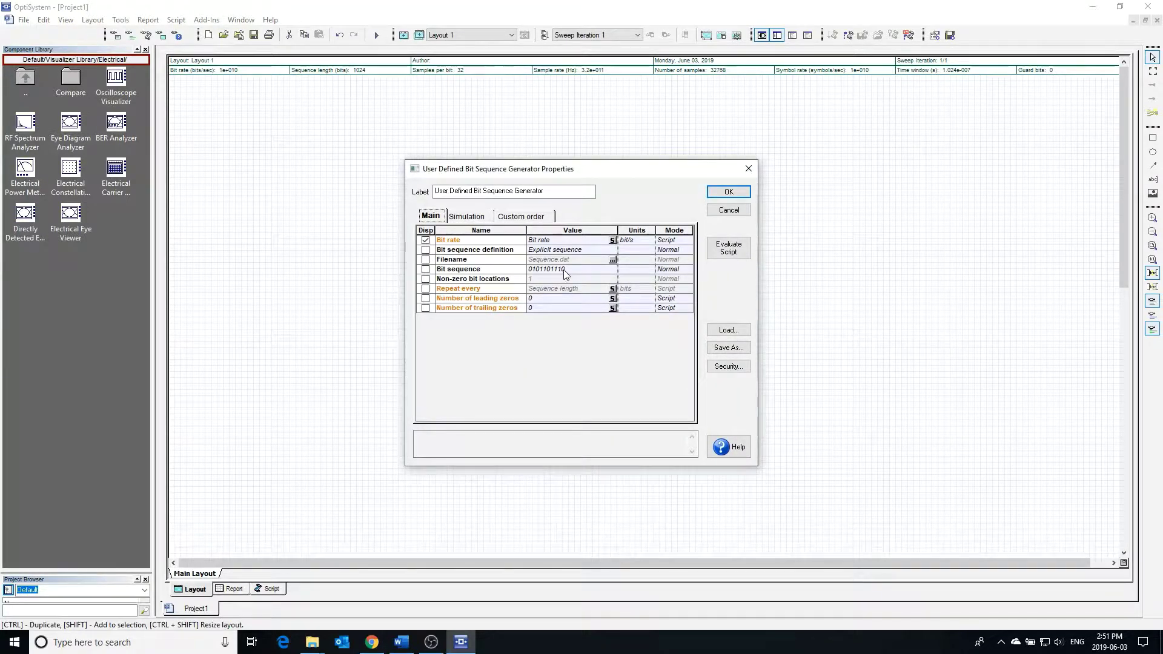
left_click(729, 191)
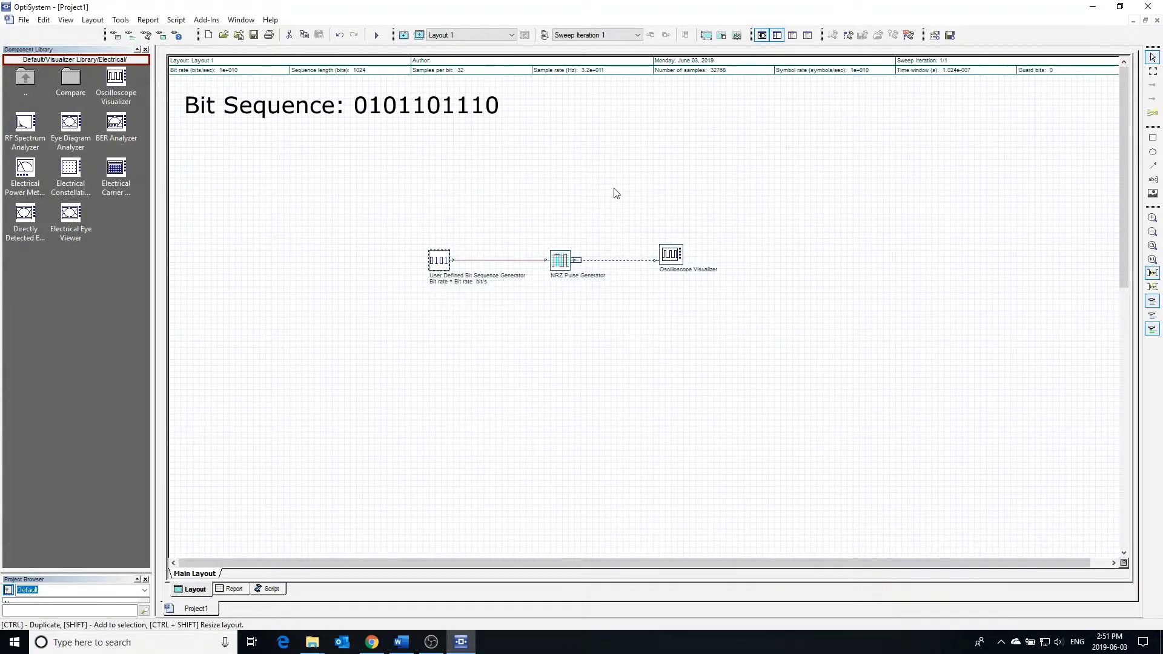
- Run the calculation and view the 10-bit NRZ waveform on the oscilloscope
left_click(24, 20)
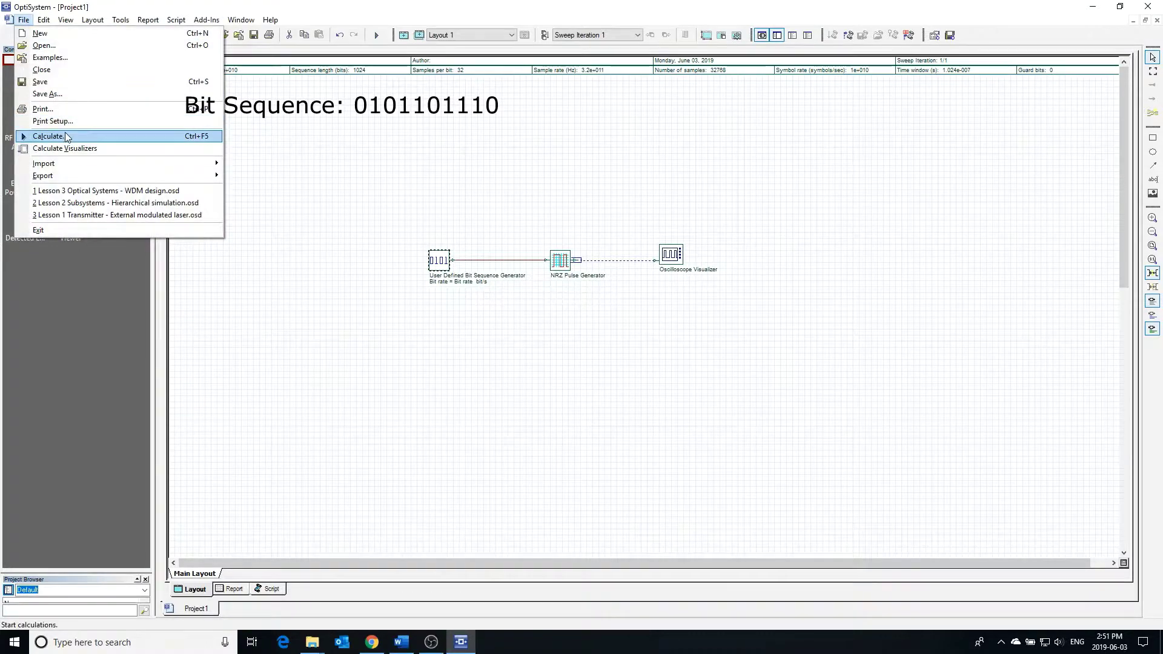
left_click(49, 135)
left_click(732, 185)
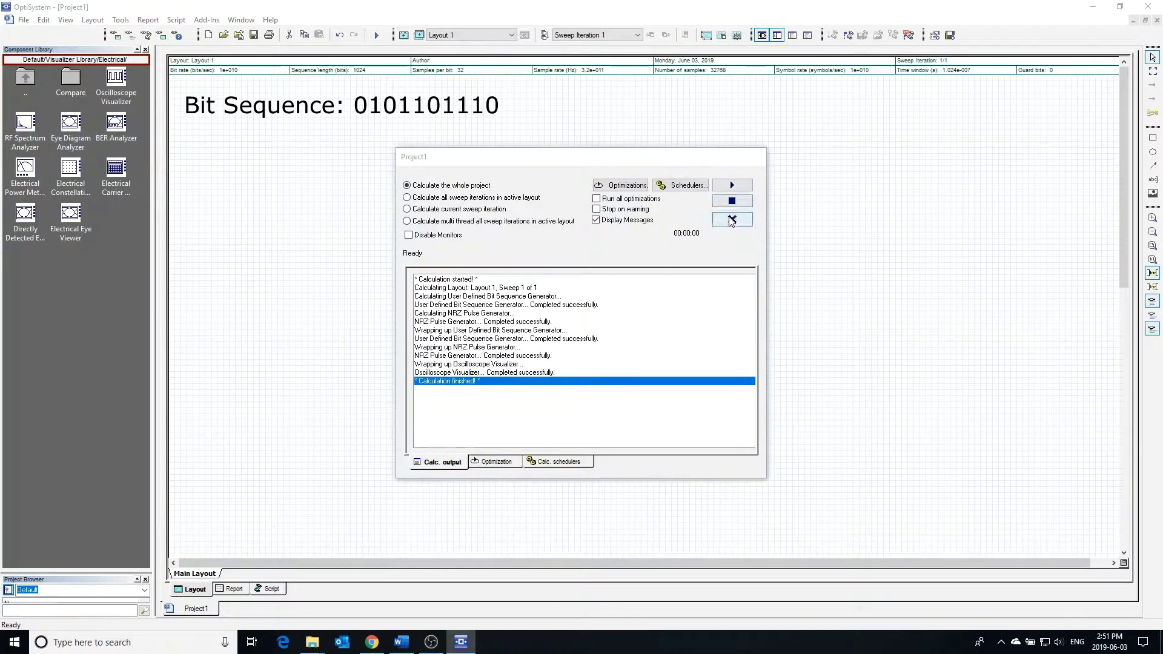
left_click(732, 219)
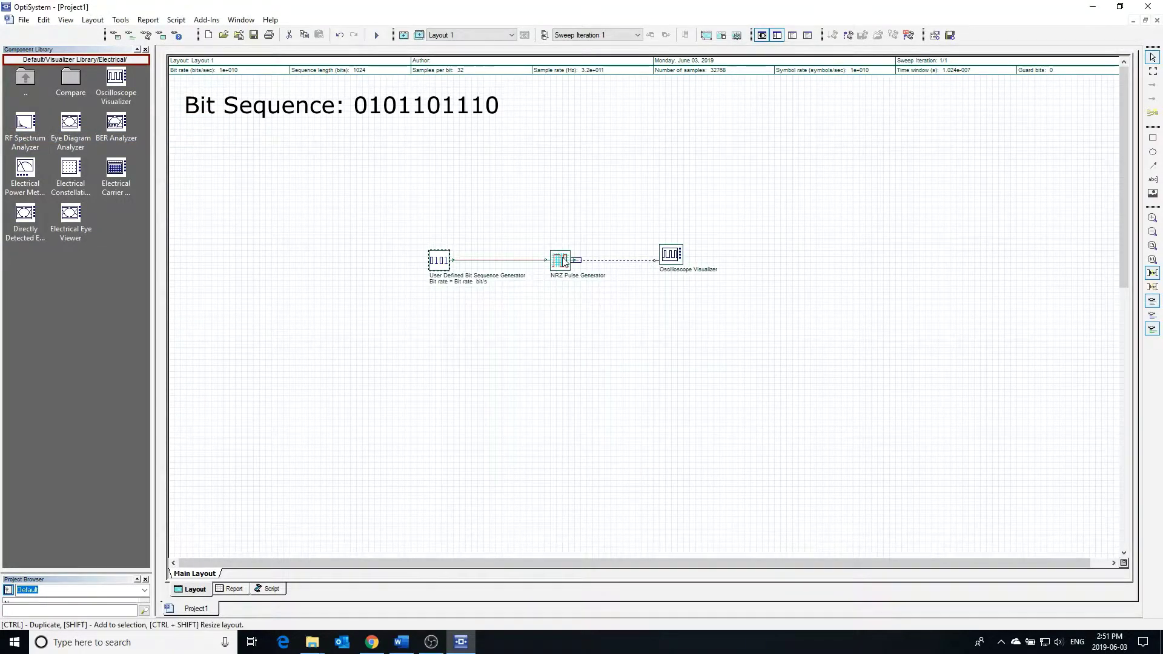
double_click(671, 256)
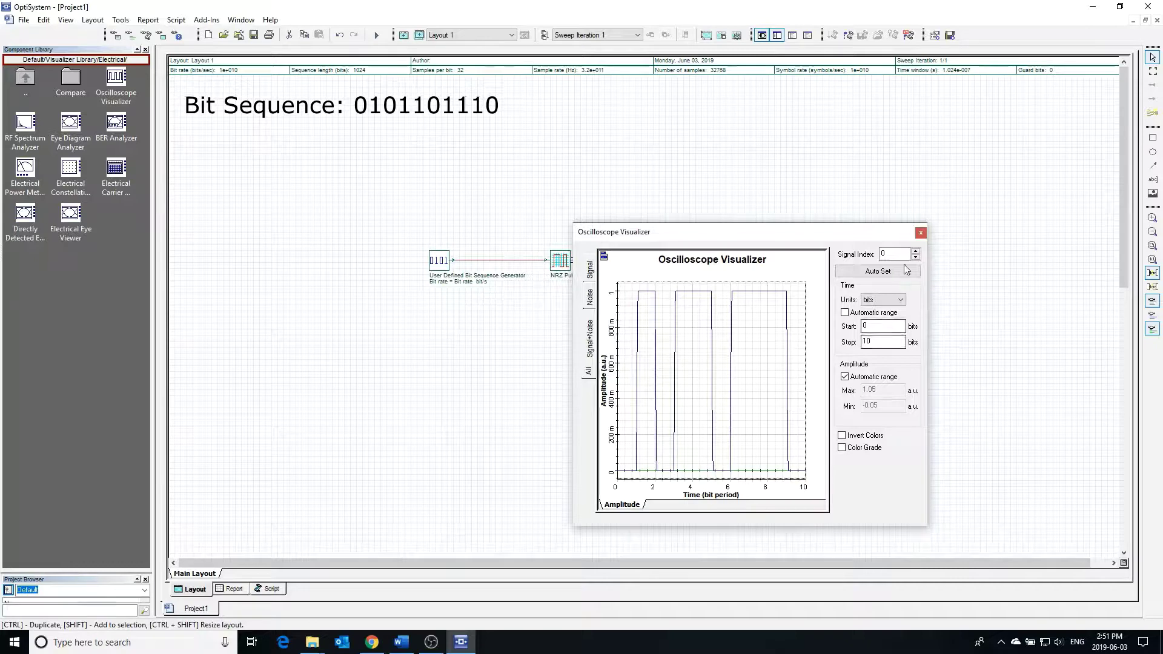
left_click(920, 233)
- Keep the NRZ pulse generator's rectangle shape as Exponential
double_click(561, 261)
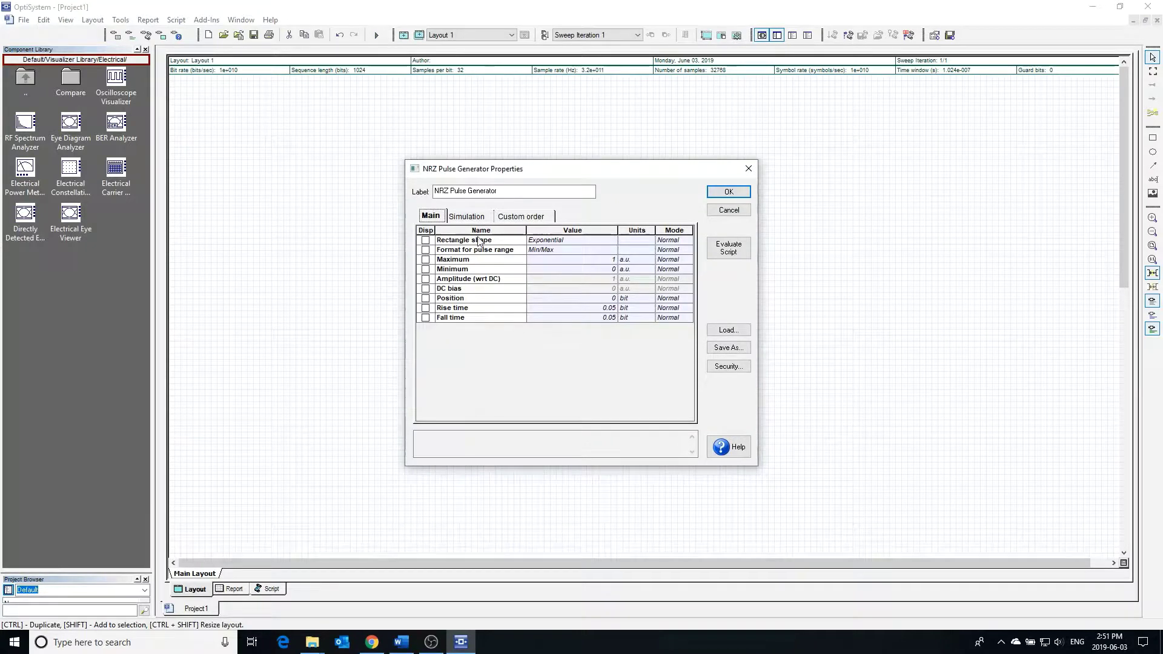
left_click(555, 241)
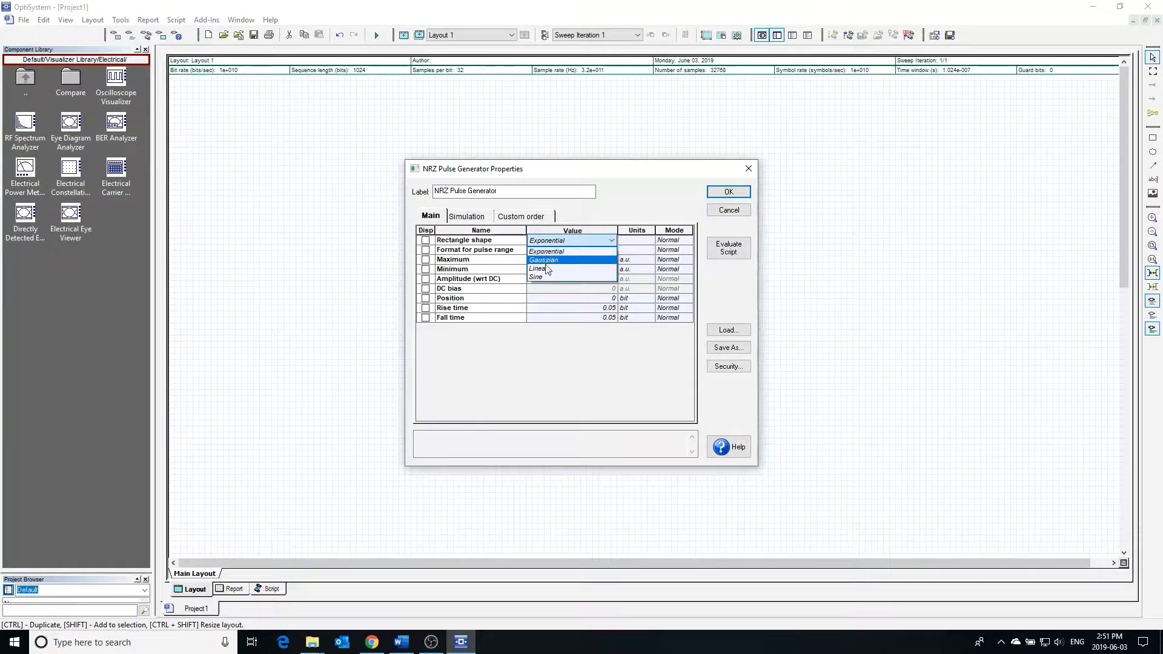
left_click(550, 253)
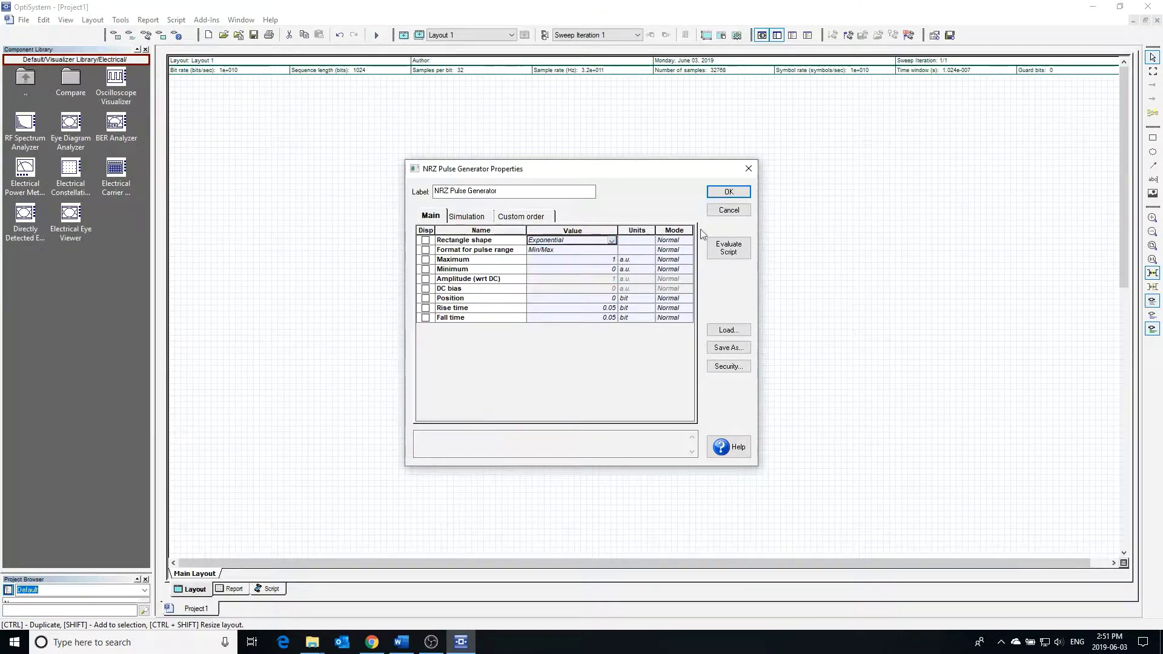
left_click(729, 192)
- Narrow the oscilloscope time range to 0–2 bits to show one rising edge
double_click(676, 260)
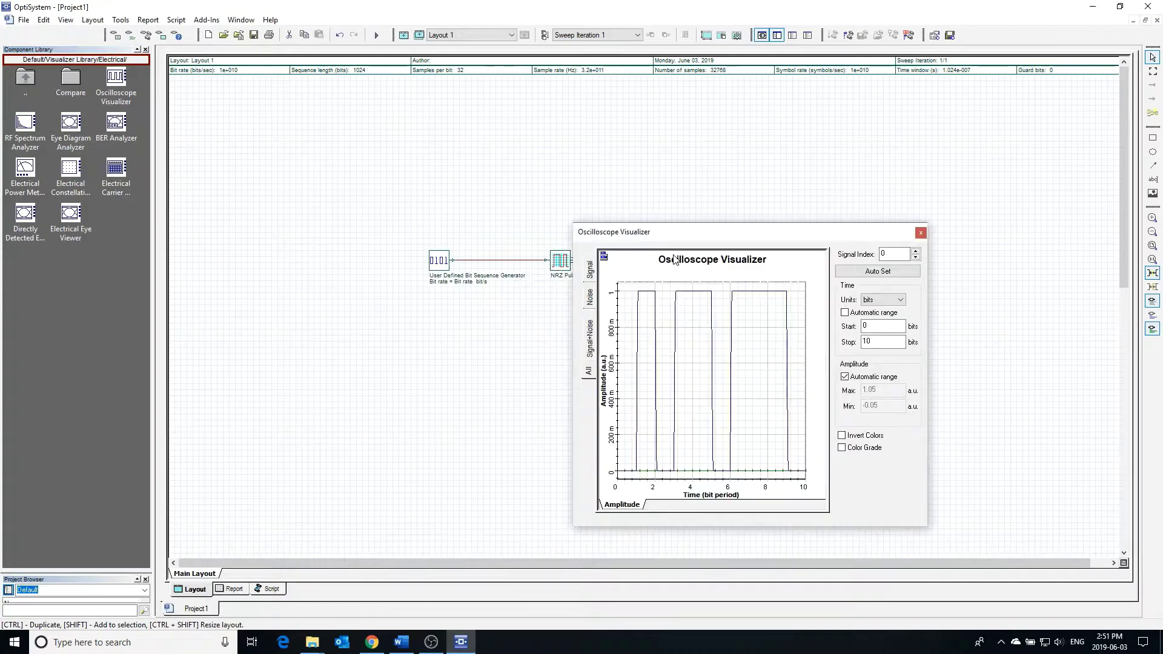
left_click(874, 343)
left_click_drag(874, 343, 864, 343)
key("Return")
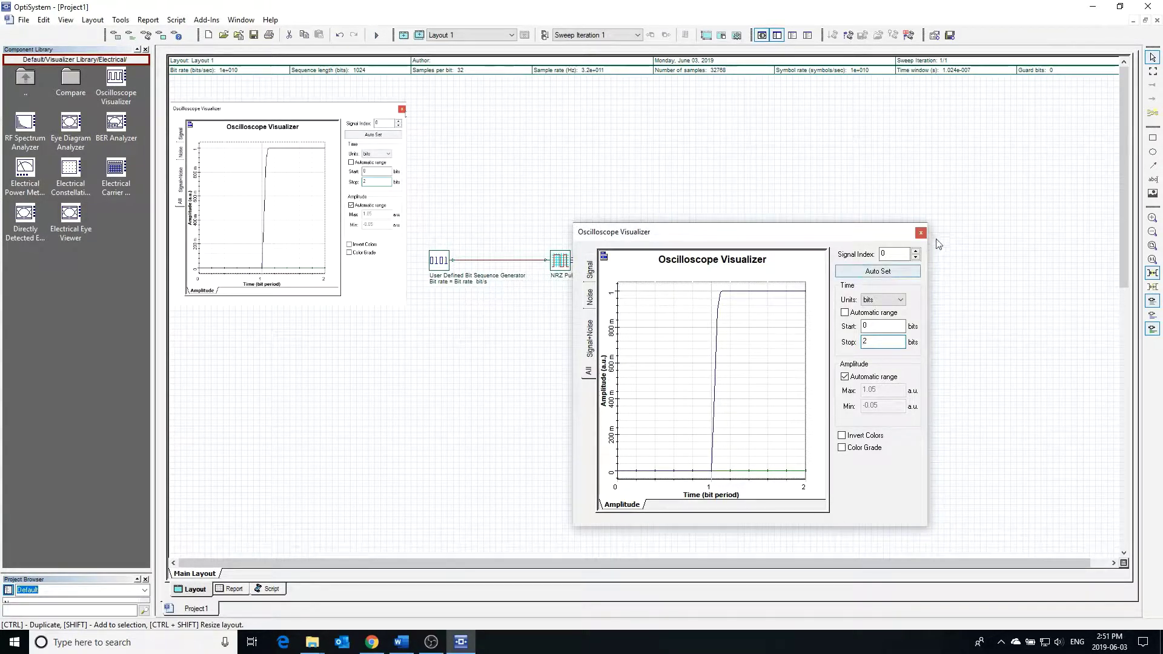
left_click(921, 232)
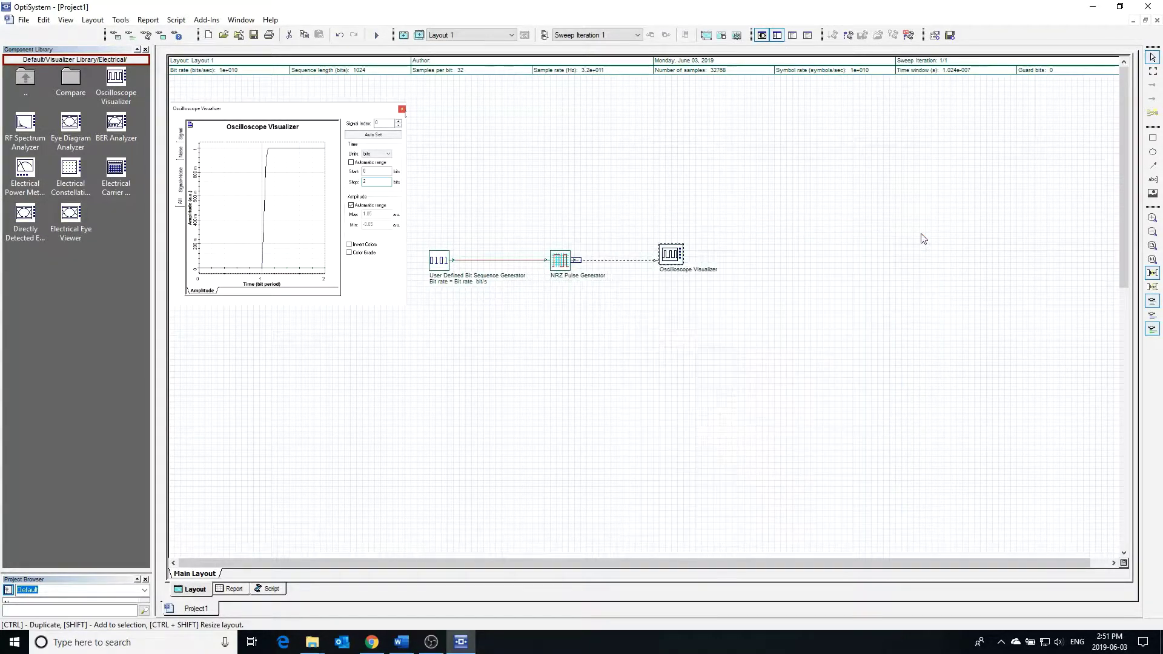
- Change the NRZ pulse generator's rectangle shape to Linear
double_click(561, 262)
left_click(581, 241)
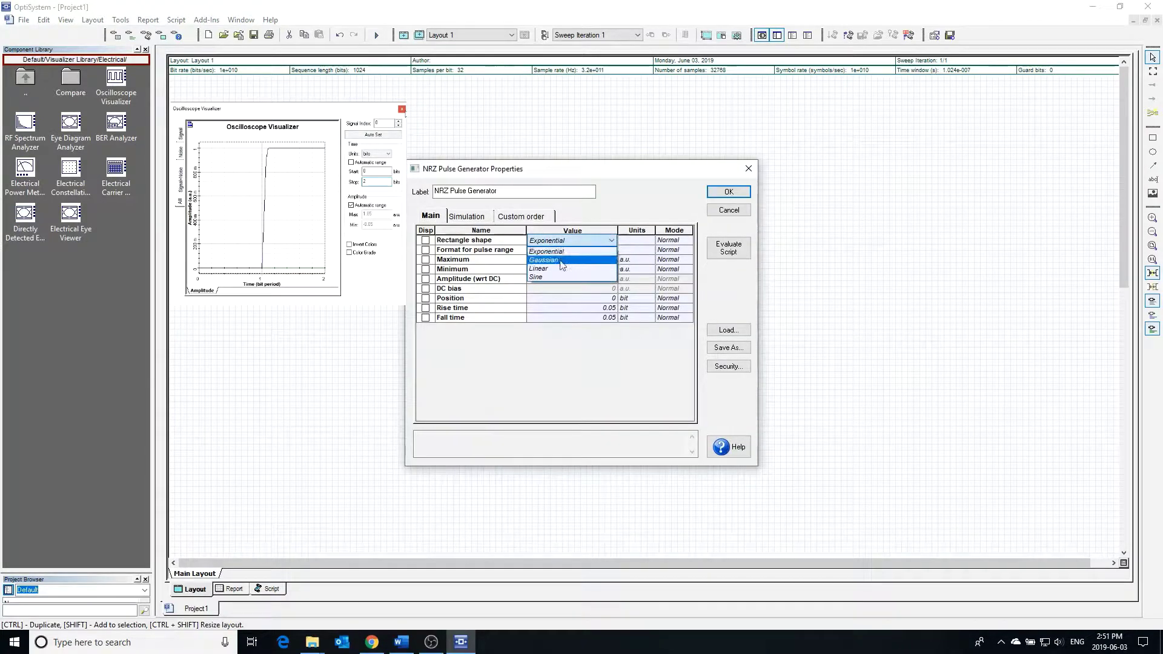
left_click(557, 268)
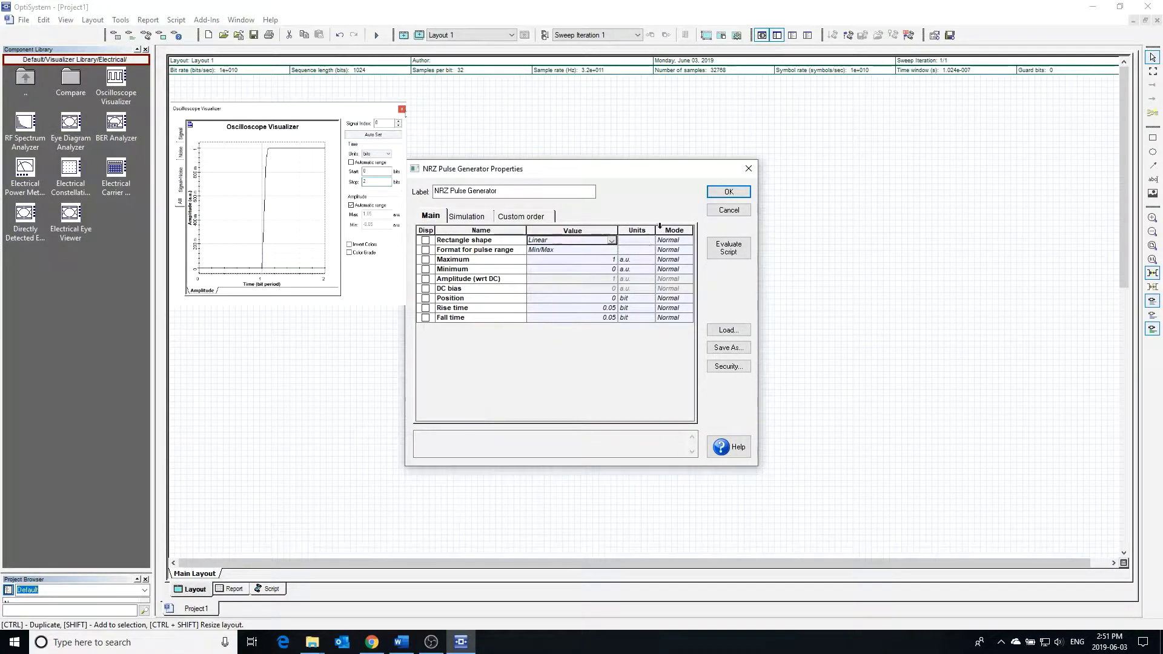
left_click(727, 192)
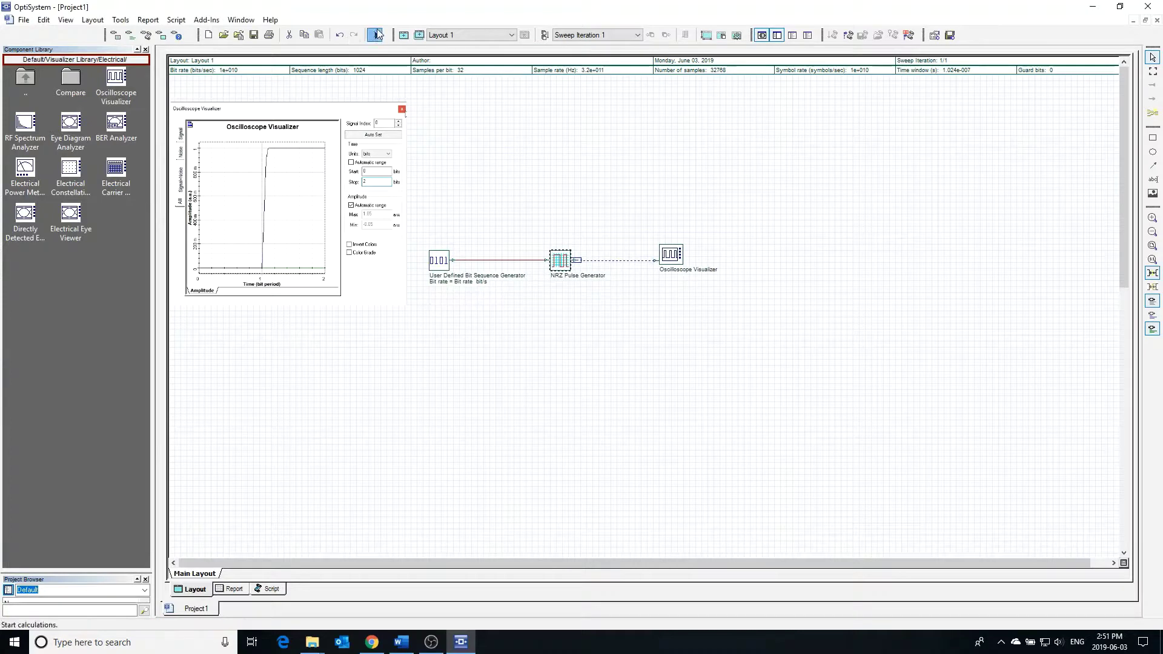
- Recalculate and view the Linear-edge waveform on the oscilloscope
left_click(376, 34)
left_click(732, 185)
left_click(733, 220)
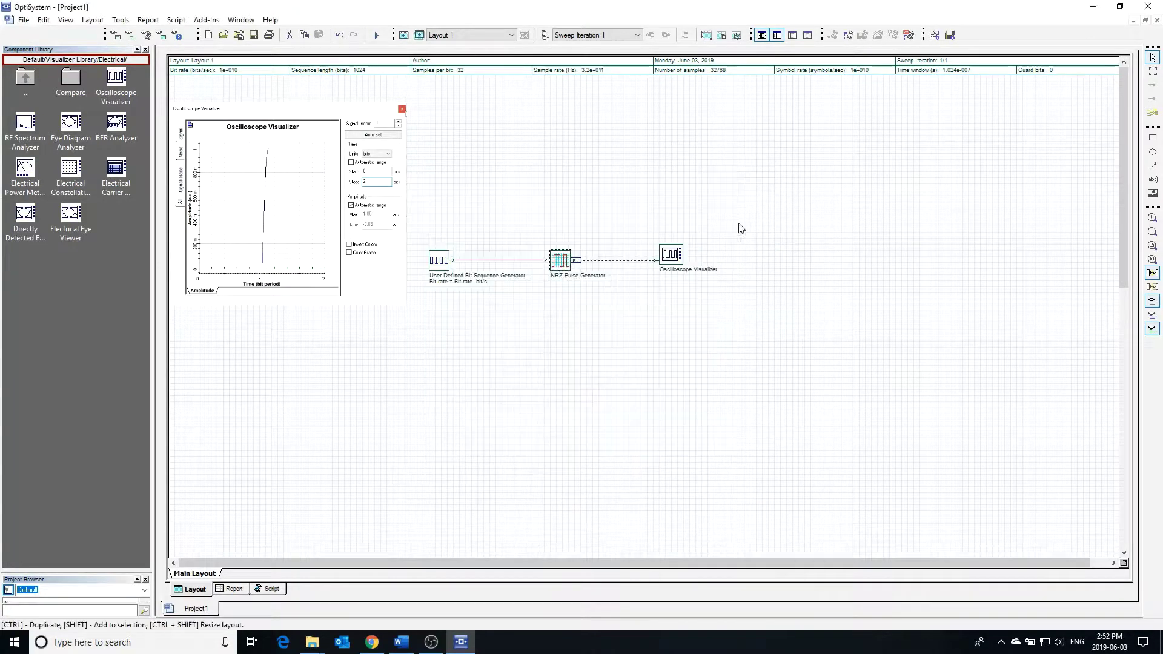
double_click(680, 256)
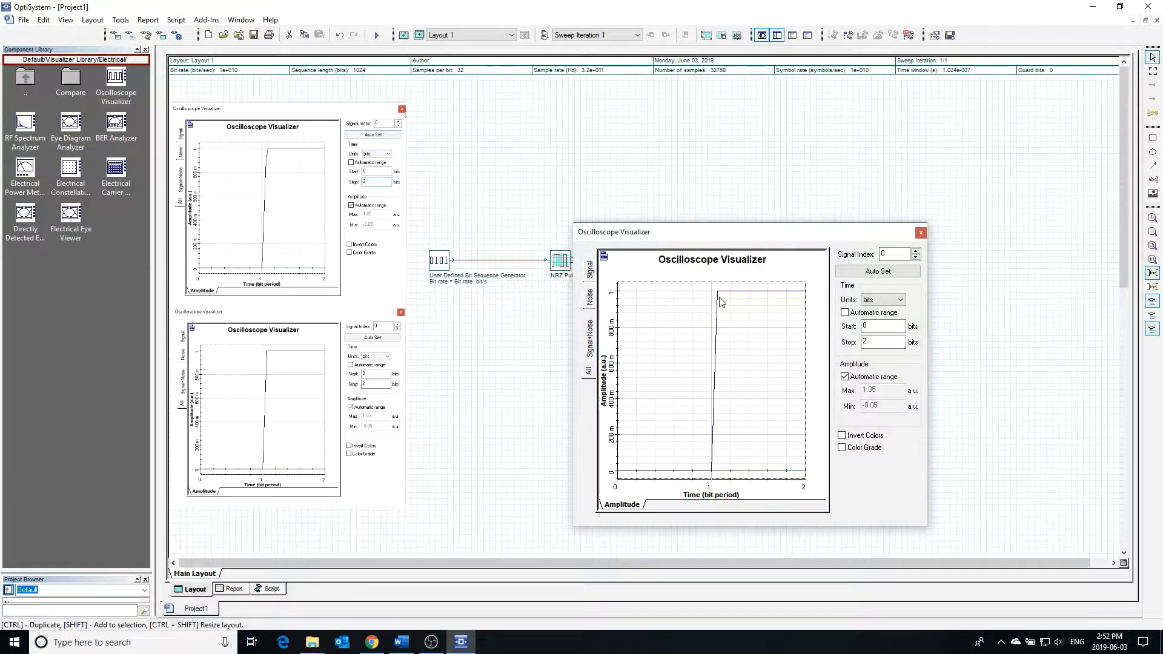
left_click(920, 233)
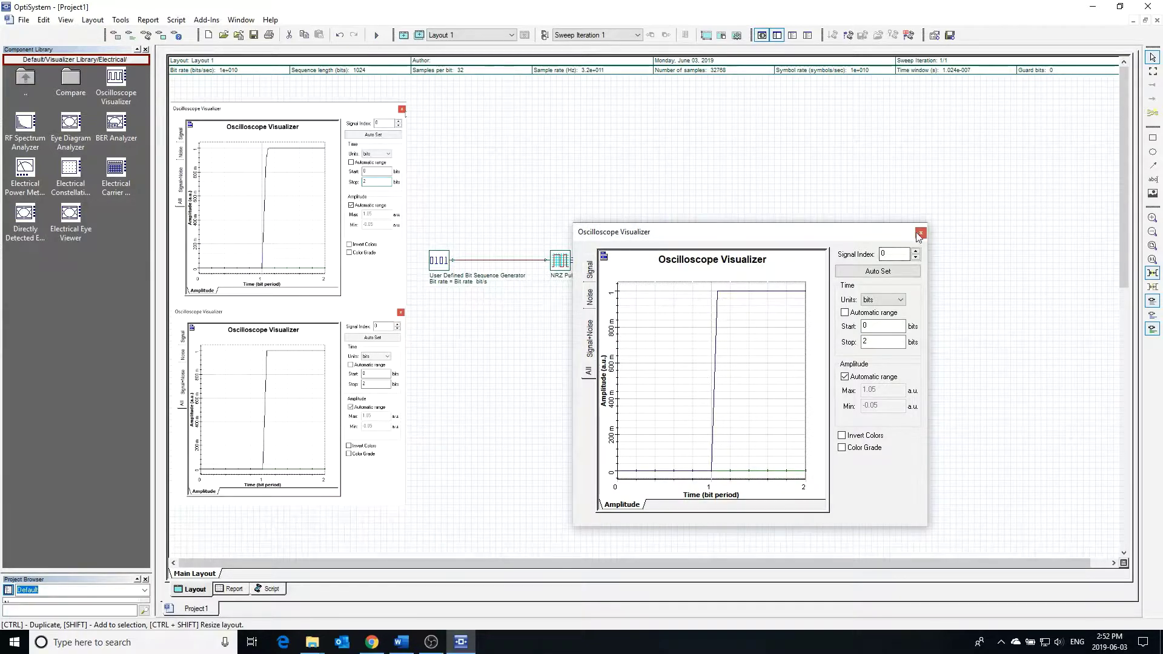
- Switch the NRZ pulse range format to DC Bias/Amplitude and edit the amplitude
double_click(562, 262)
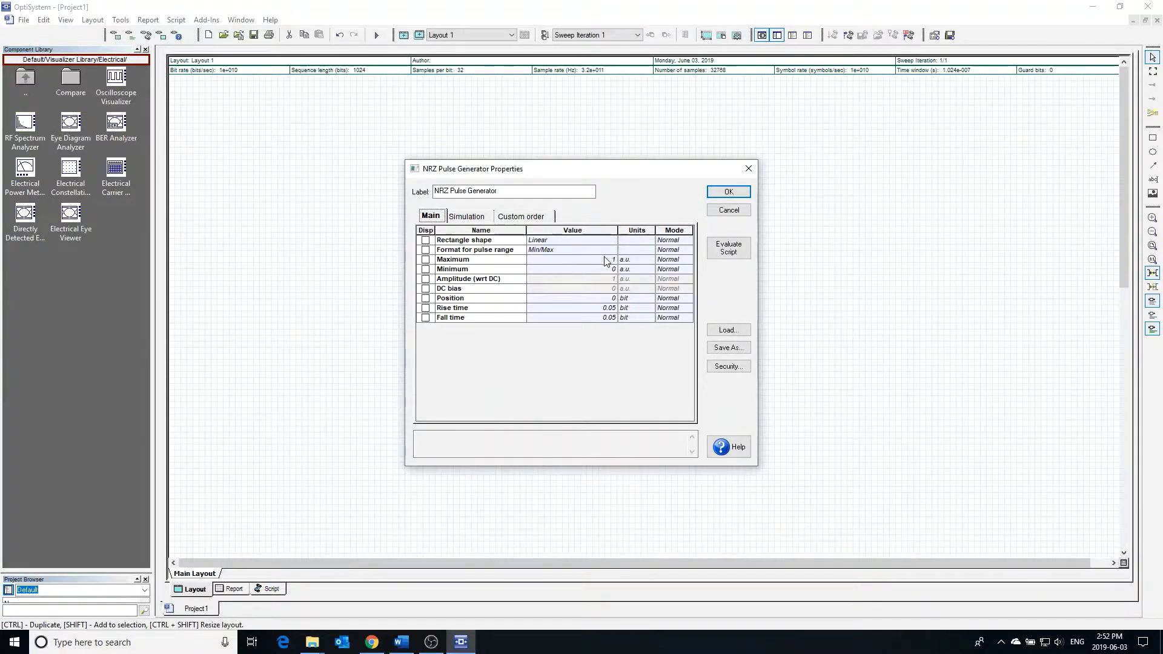
left_click(537, 252)
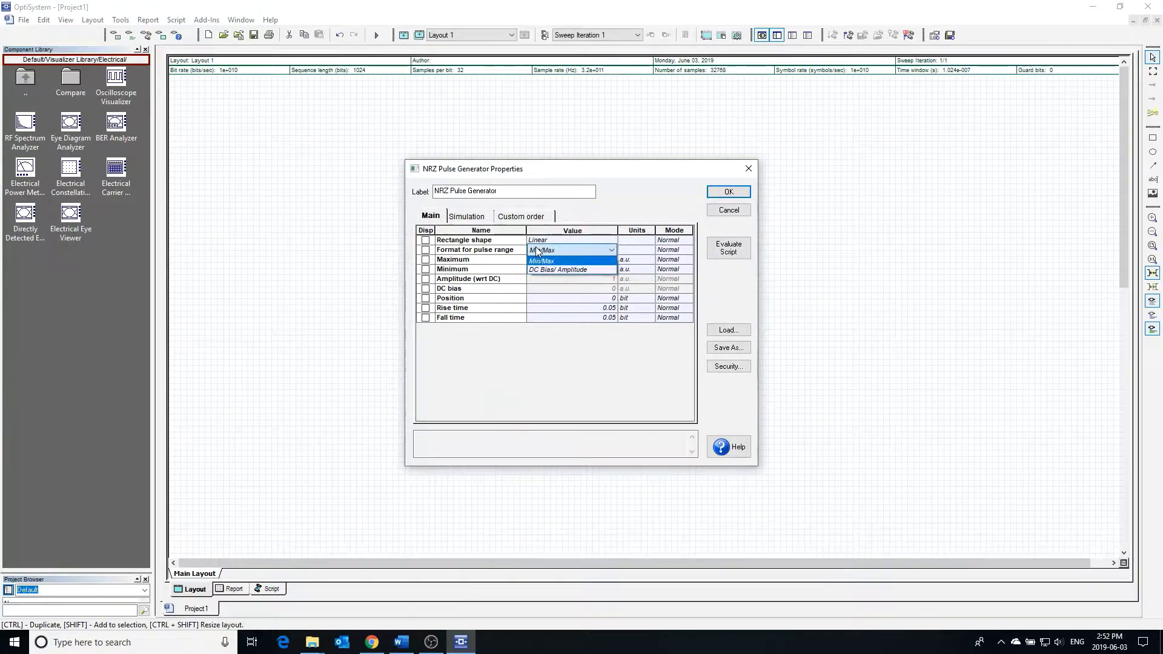
left_click(549, 270)
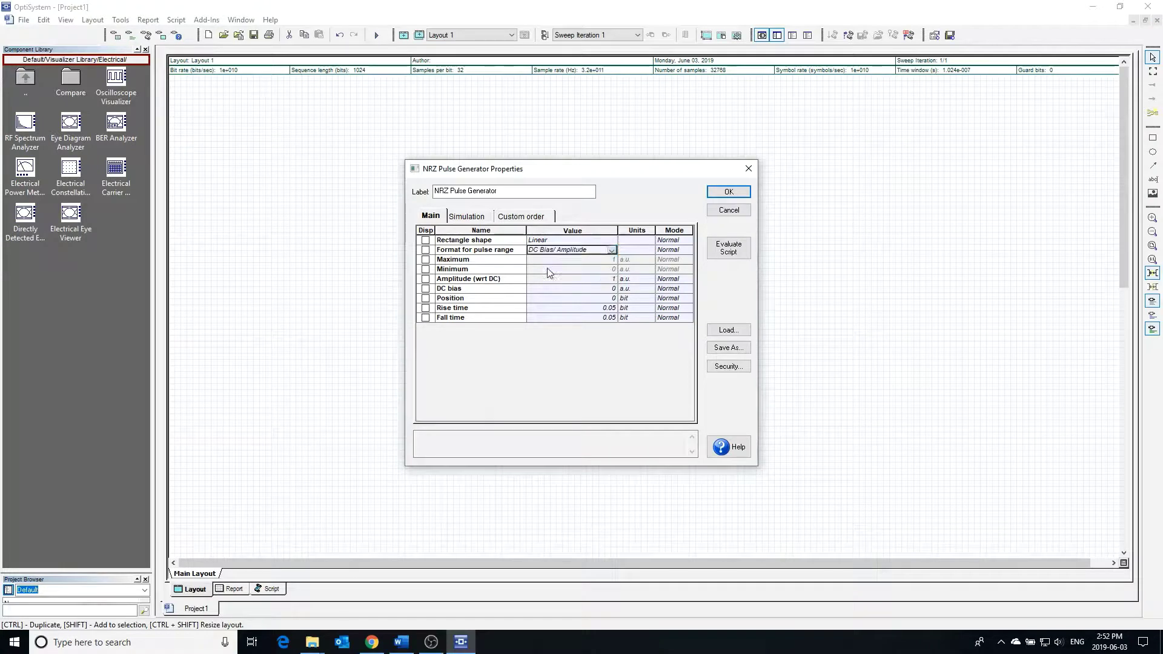
left_click(611, 280)
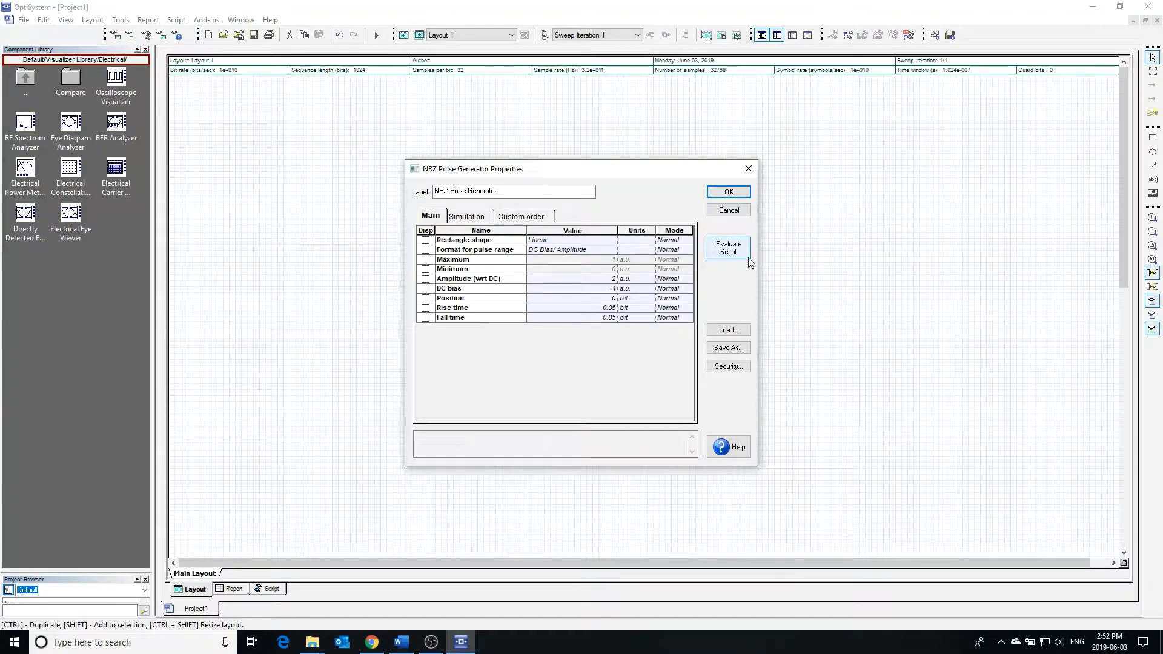
left_click(729, 193)
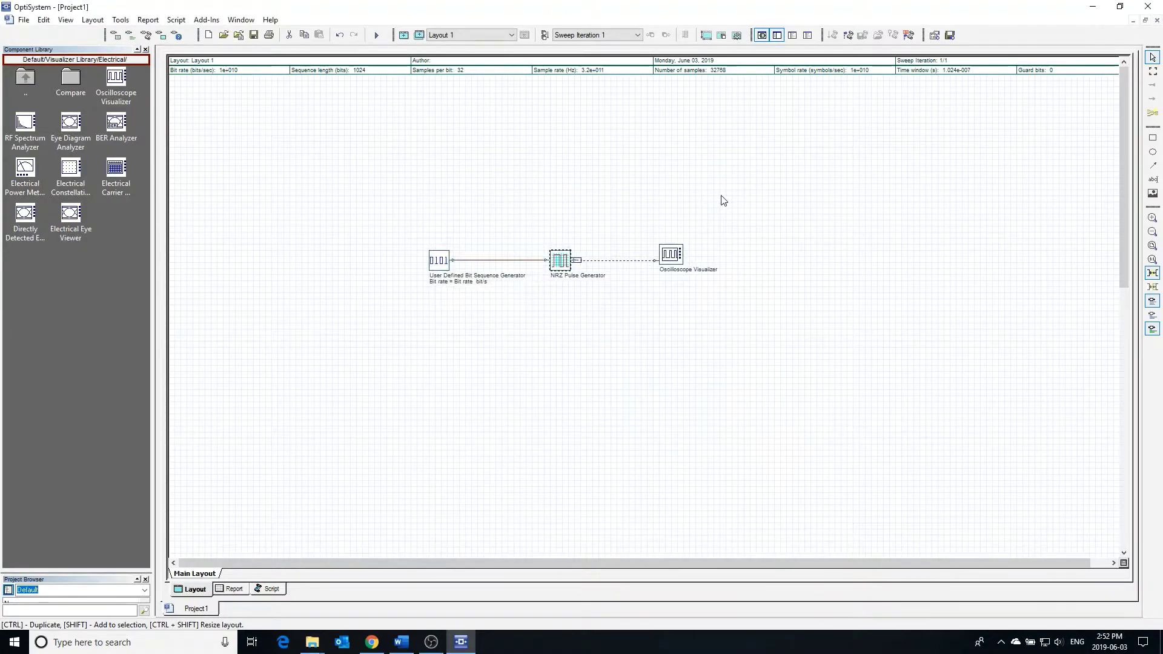
- Rerun the simulation and widen the oscilloscope span to 0–10 bits
left_click(376, 35)
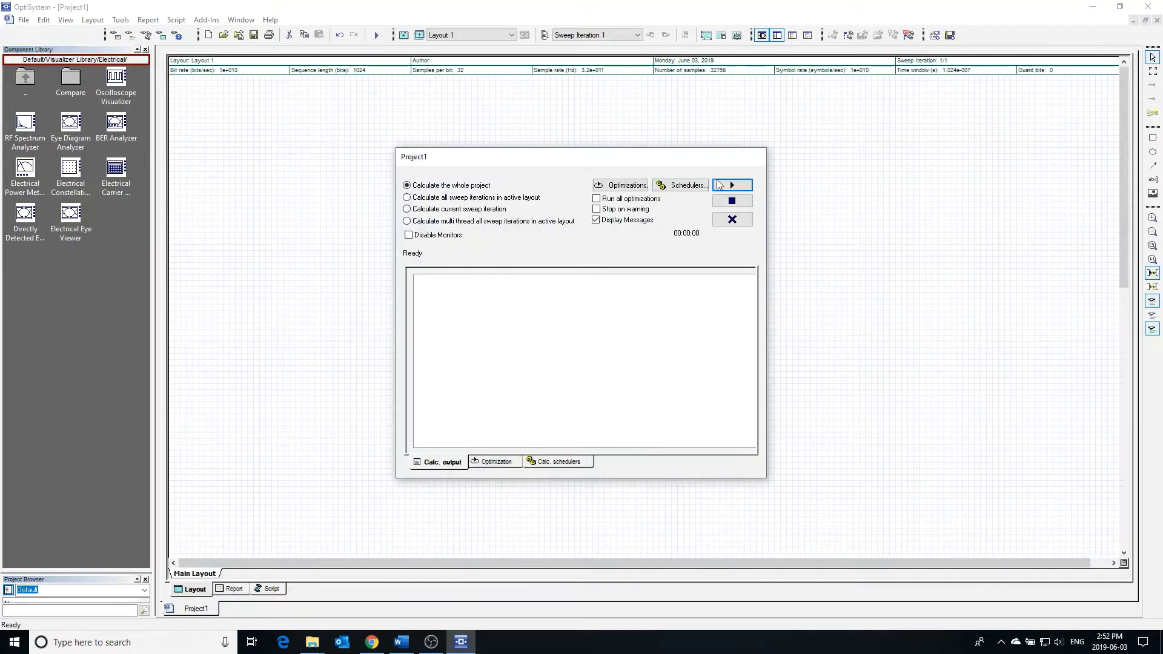
left_click(733, 219)
double_click(667, 262)
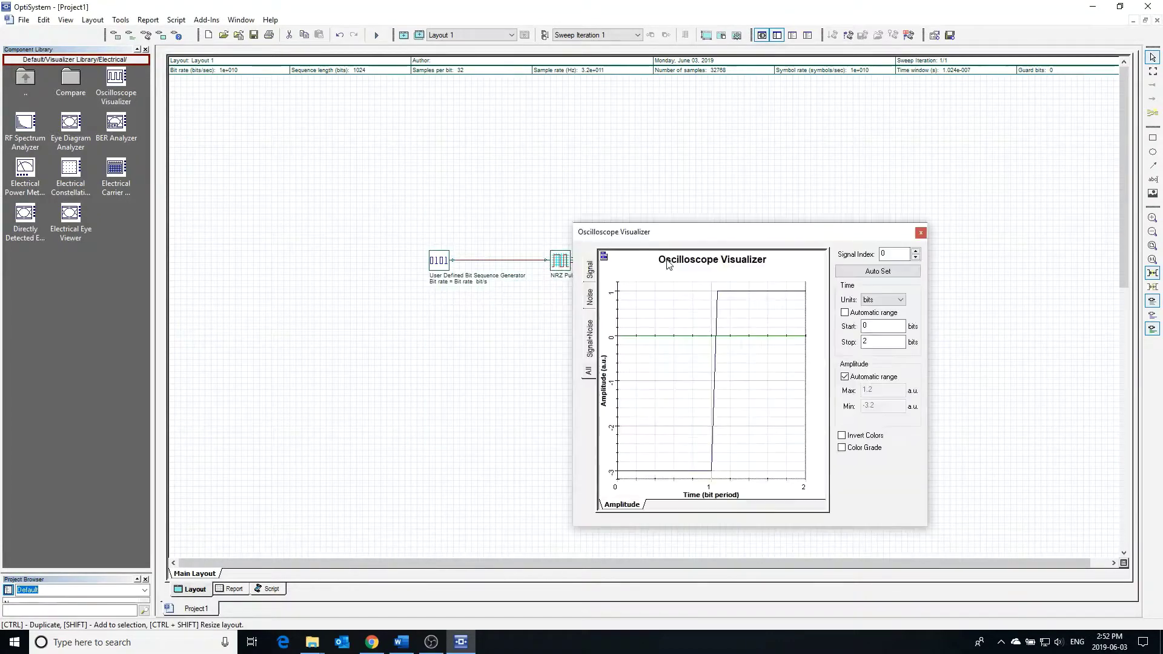
double_click(883, 342)
type("10")
key("Return")
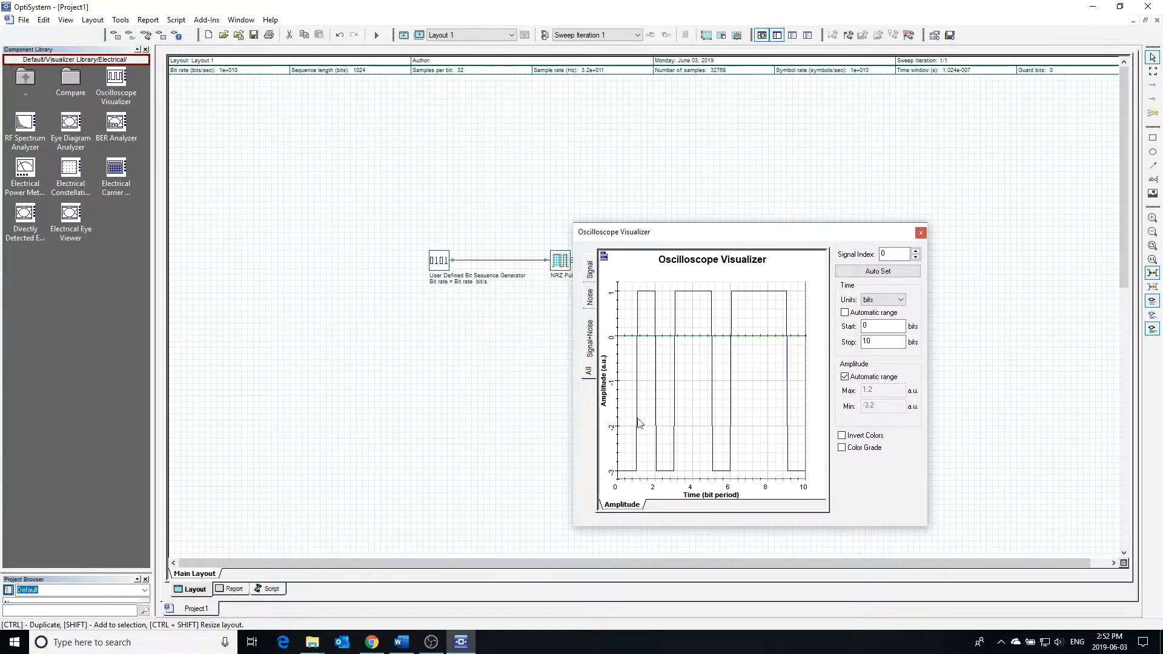
left_click(921, 234)
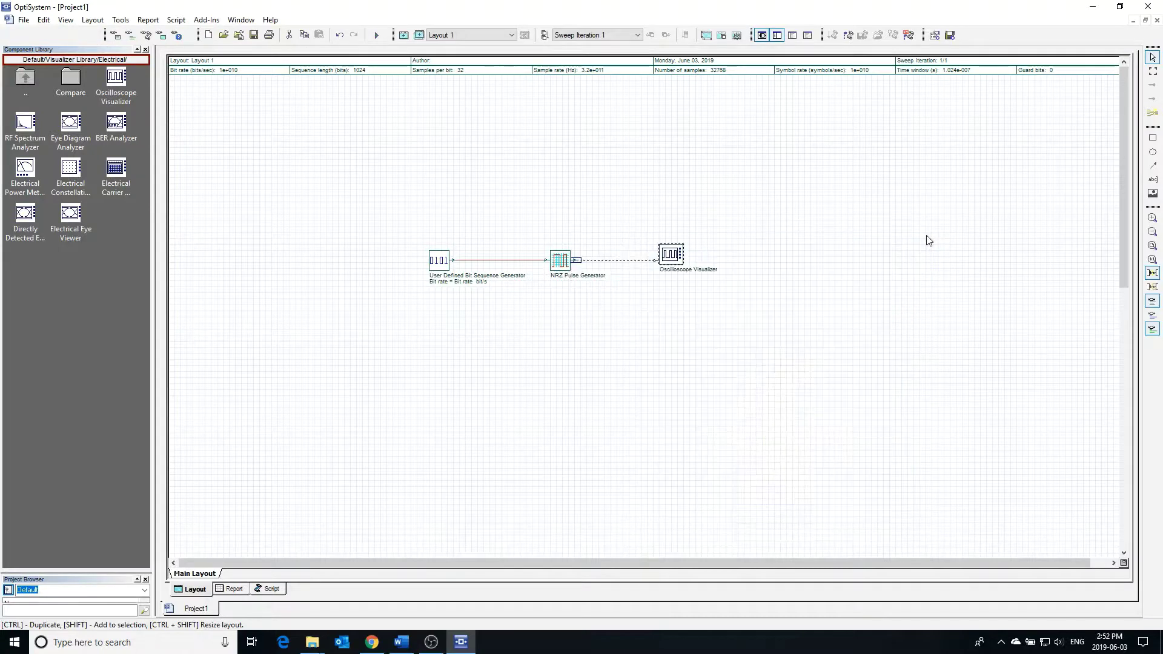
- Switch the NRZ pulse range format to Min/Max
double_click(559, 261)
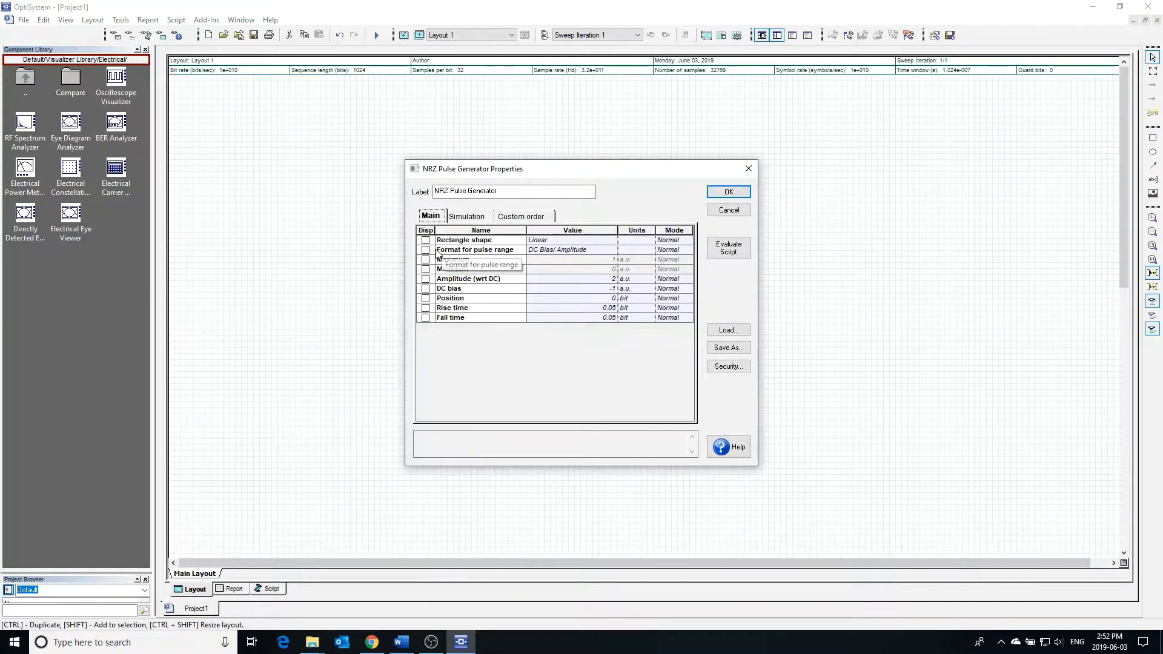
left_click(559, 251)
left_click(573, 263)
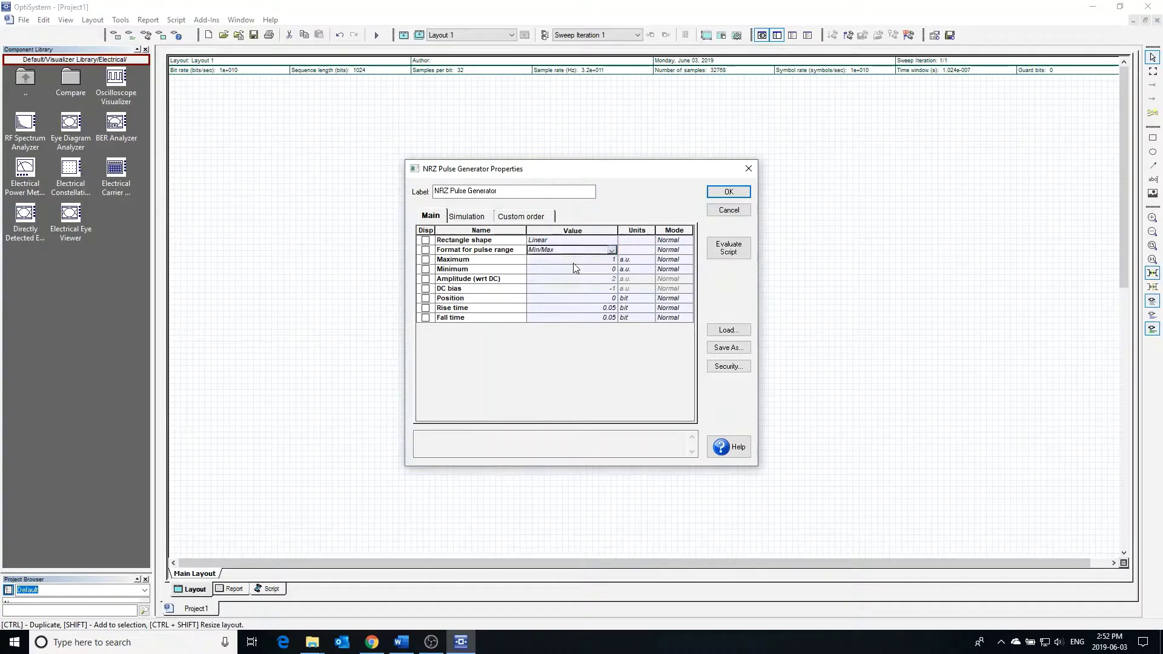
left_click(612, 298)
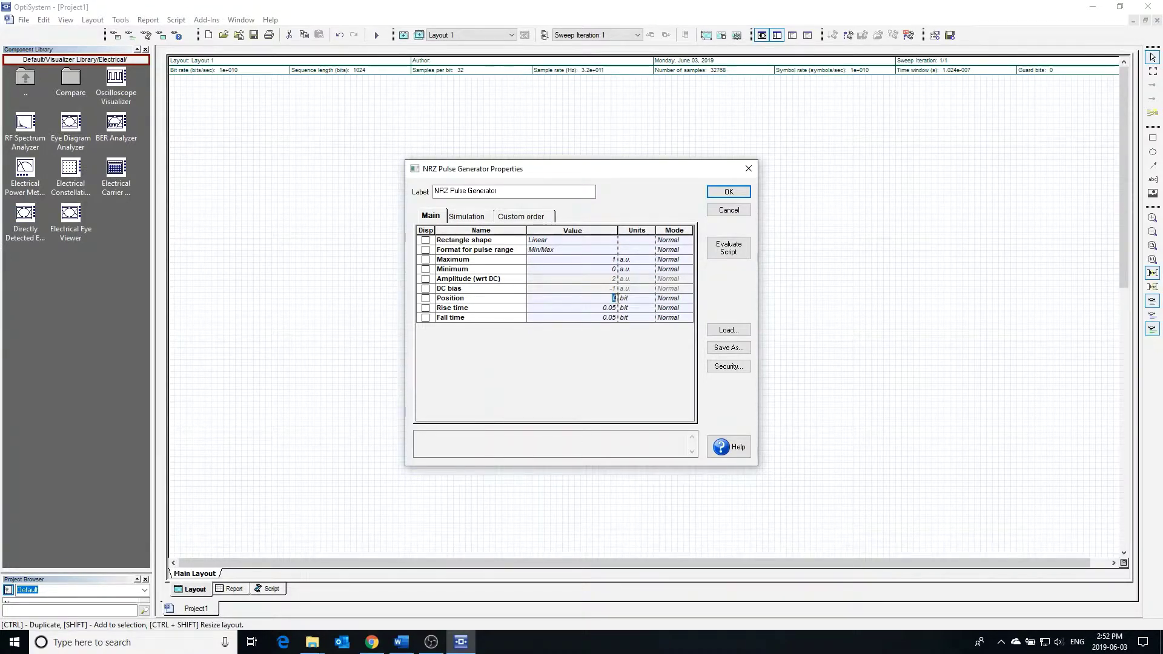
left_click(730, 192)
- Set the oscilloscope span back to 0–2 bits
double_click(672, 259)
double_click(873, 342)
type("2")
key("Return")
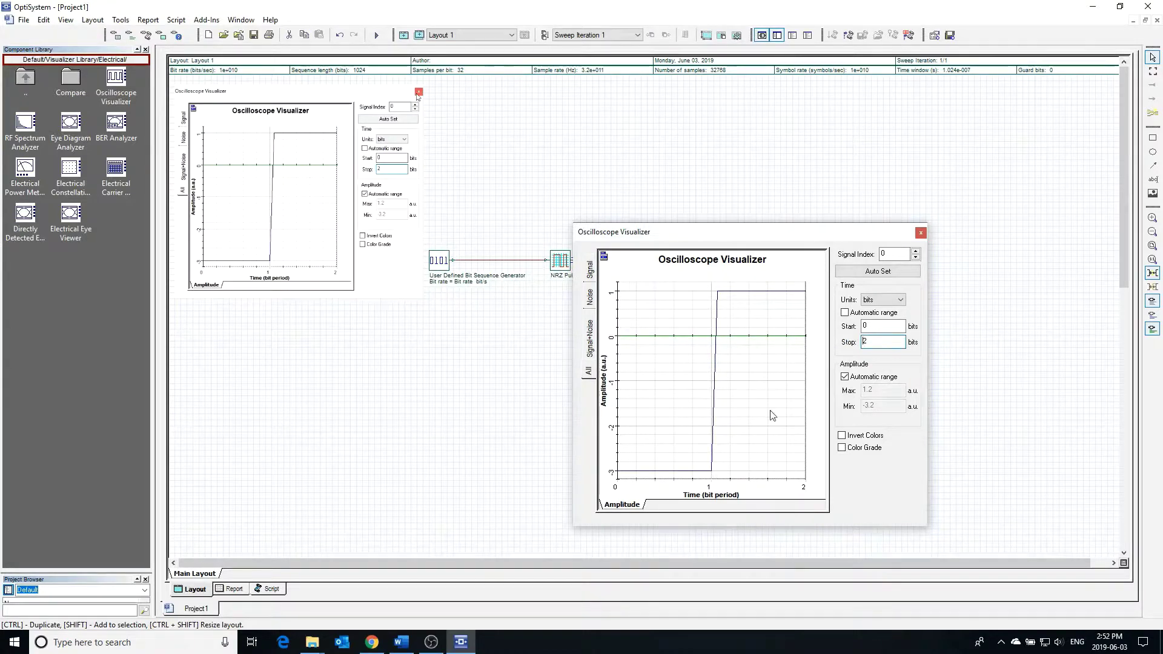
- Set the NRZ pulse Position to 0.5 bit
left_click(921, 233)
double_click(559, 265)
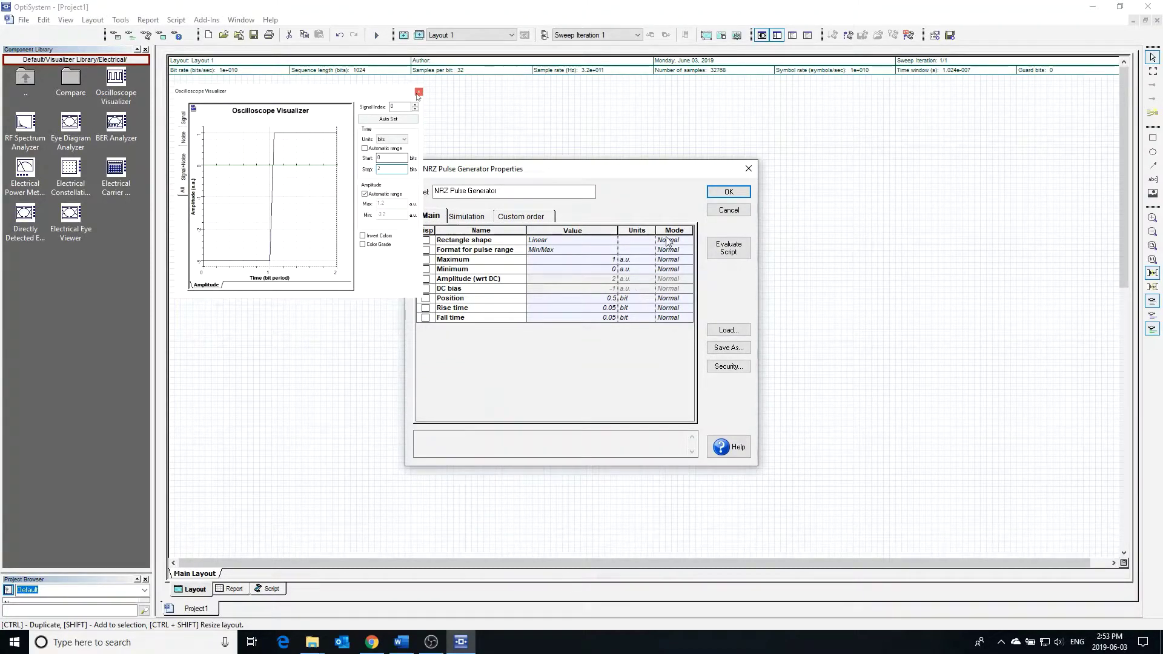
left_click(729, 192)
- Recalculate and view the later-shifted rising edge on the oscilloscope
left_click(375, 34)
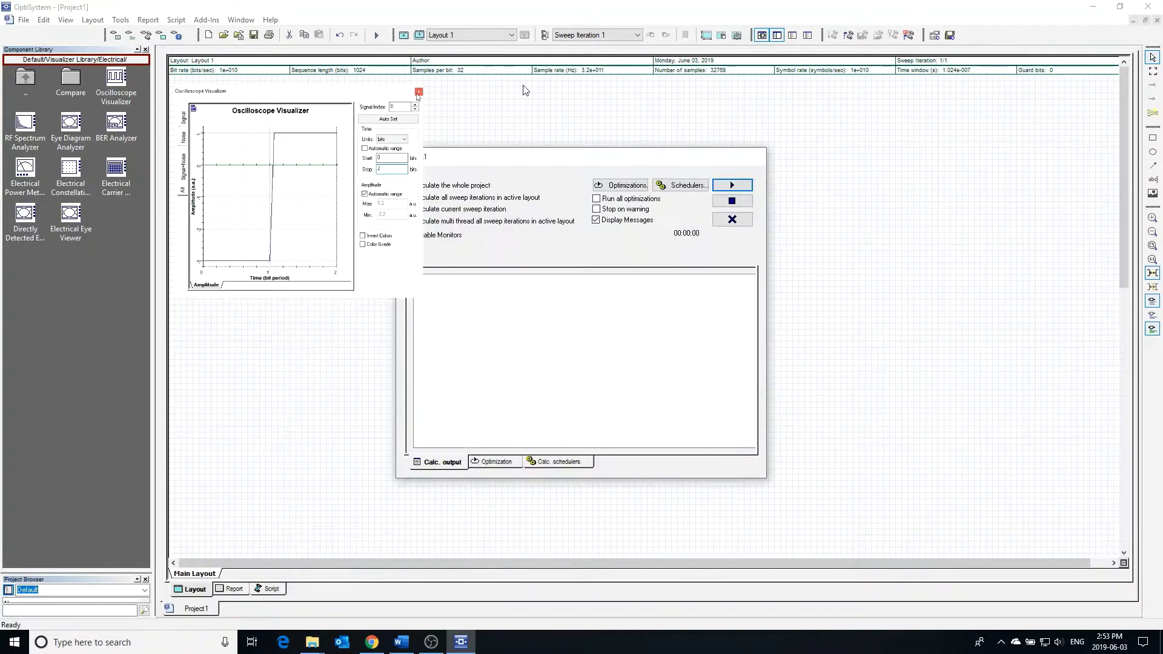
left_click(730, 186)
double_click(674, 264)
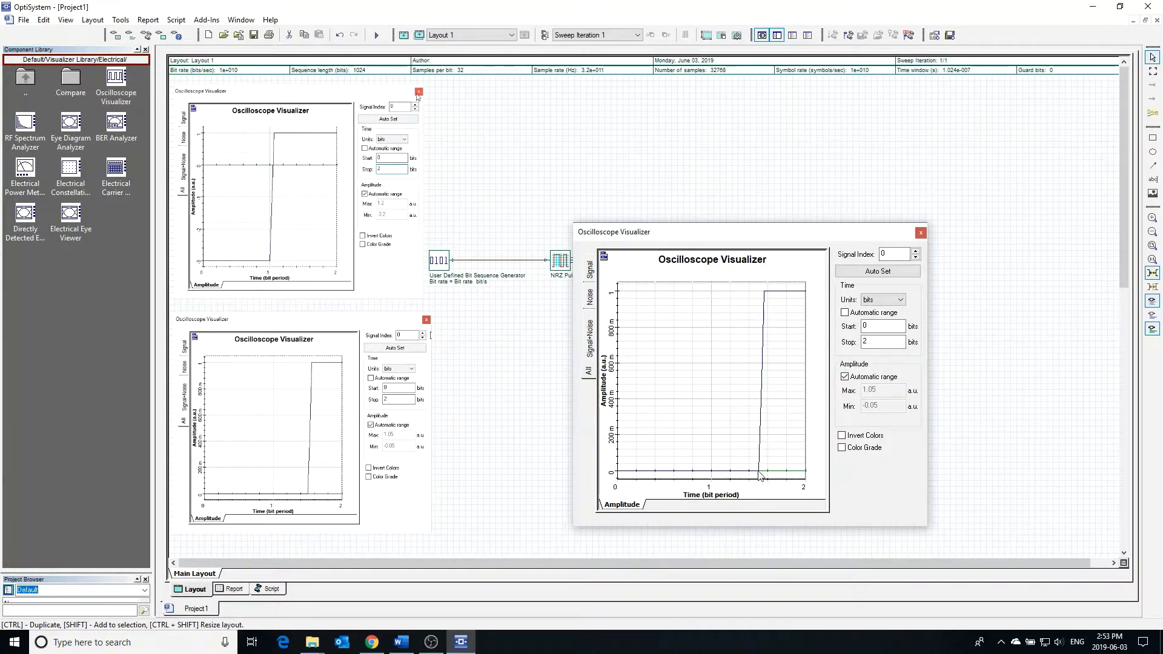
left_click(921, 233)
double_click(560, 260)
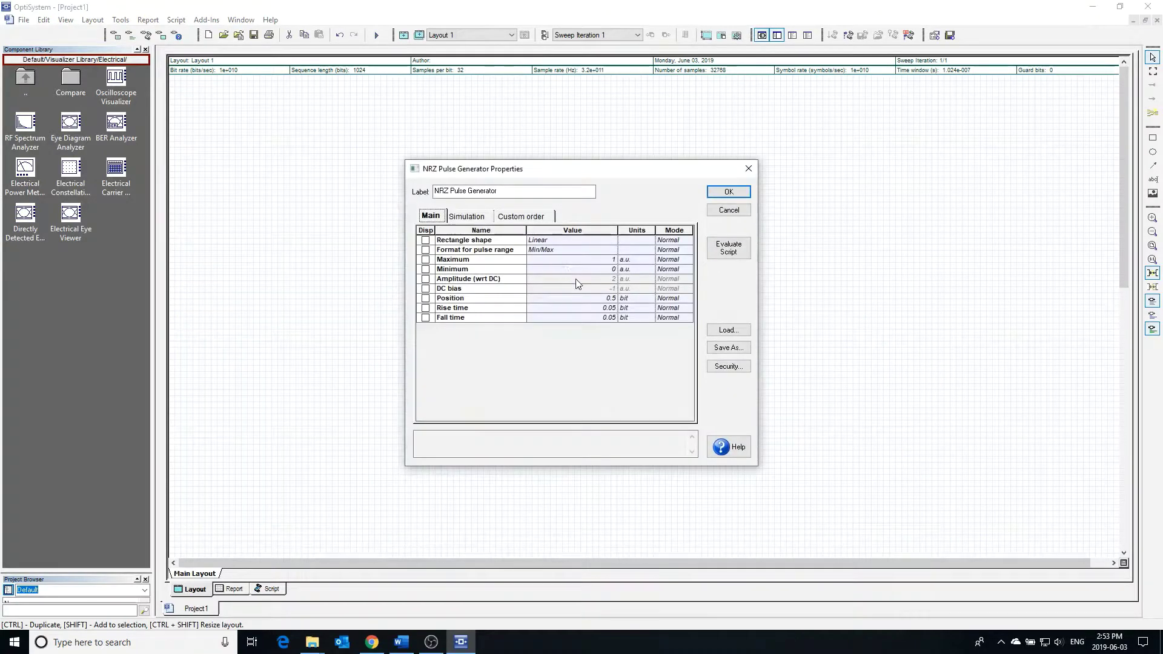
- Reset the NRZ pulse Position to 0 and set Rise time to 0.2 bit
left_click(615, 298)
key("BackSpace")
key("BackSpace")
left_click(613, 308)
key("BackSpace")
key("BackSpace")
type("2")
left_click(729, 192)
- Recalculate the simulation with the new rise time
left_click(376, 34)
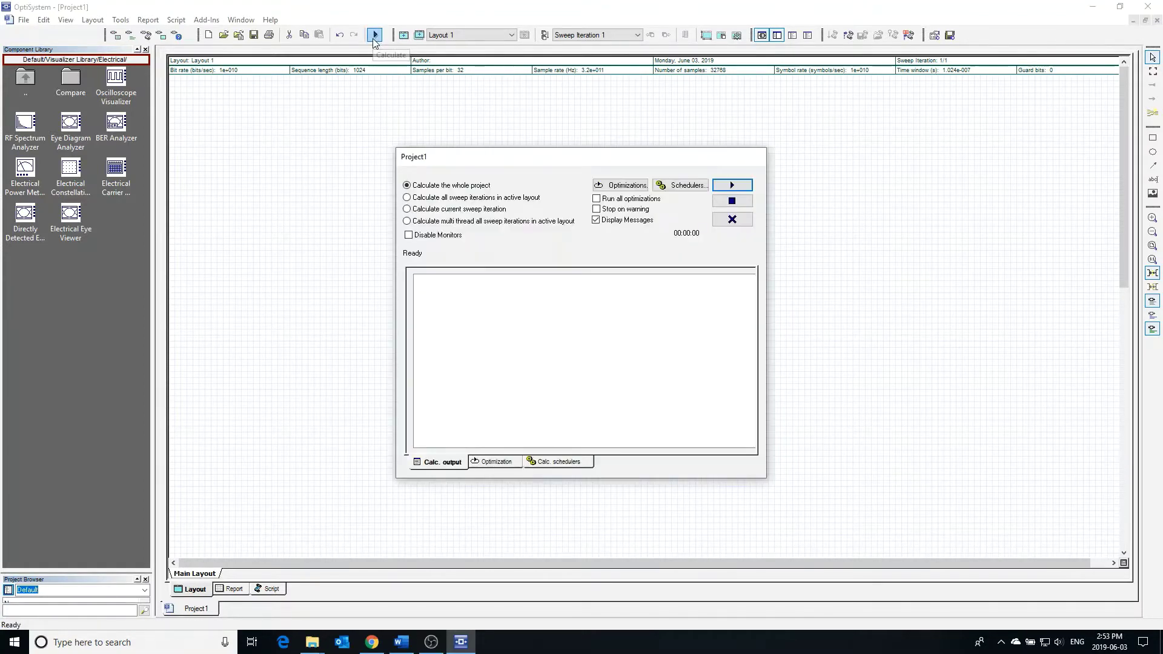
left_click(732, 184)
left_click(733, 219)
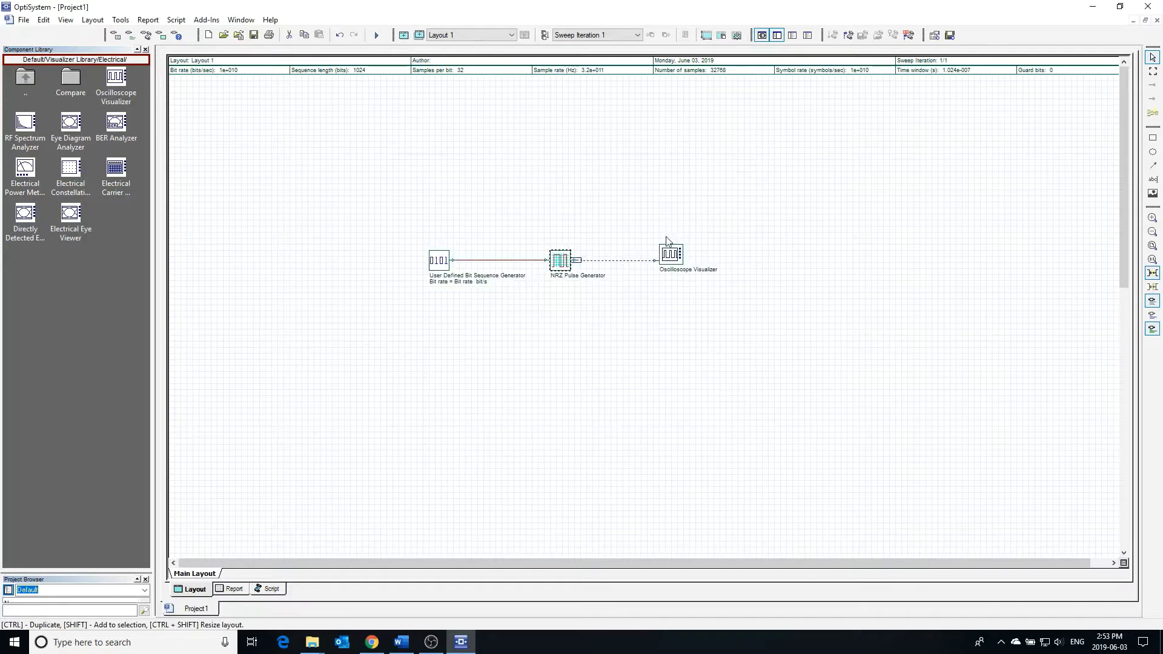
- View the sloped-edge waveform on the oscilloscope with Stop set to 5 bits
double_click(678, 261)
left_click_drag(885, 345, 851, 345)
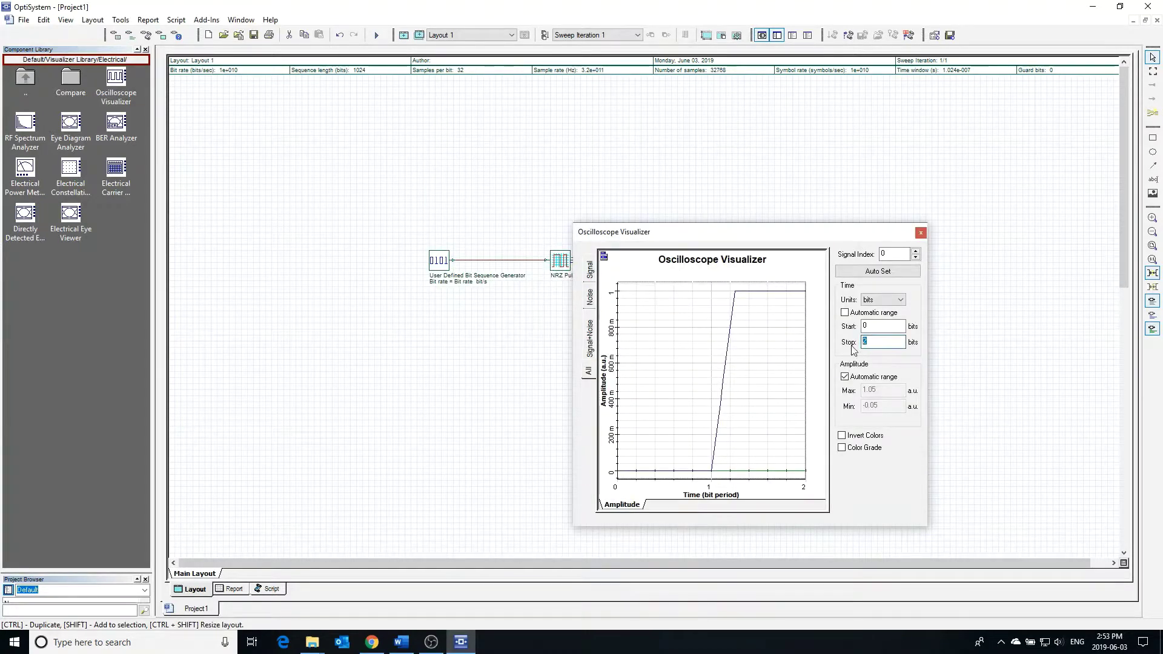
type("5")
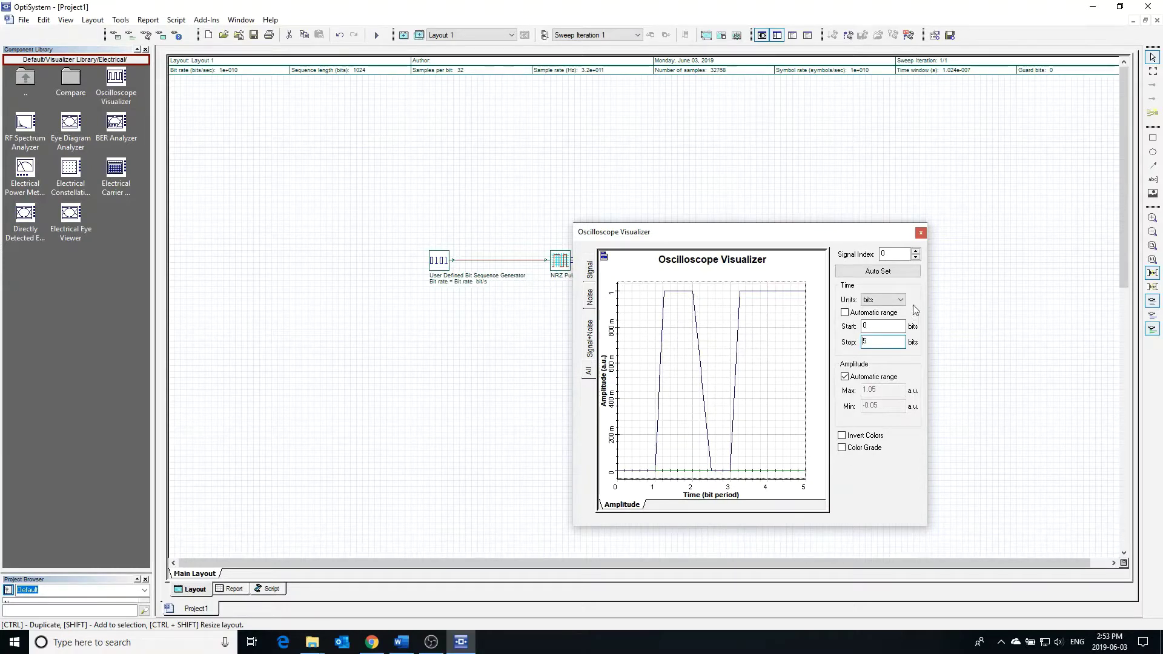
left_click(923, 234)
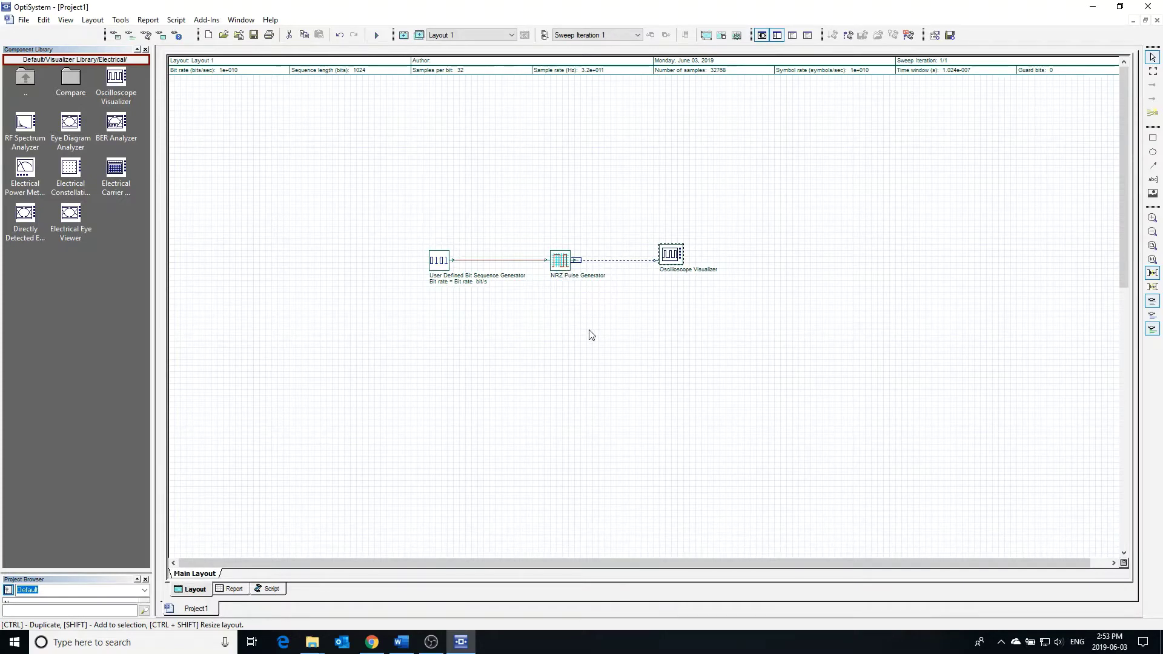
- Evaluate the NRZ generator's Sample rate script, confirming 320e+009 Hz
double_click(558, 265)
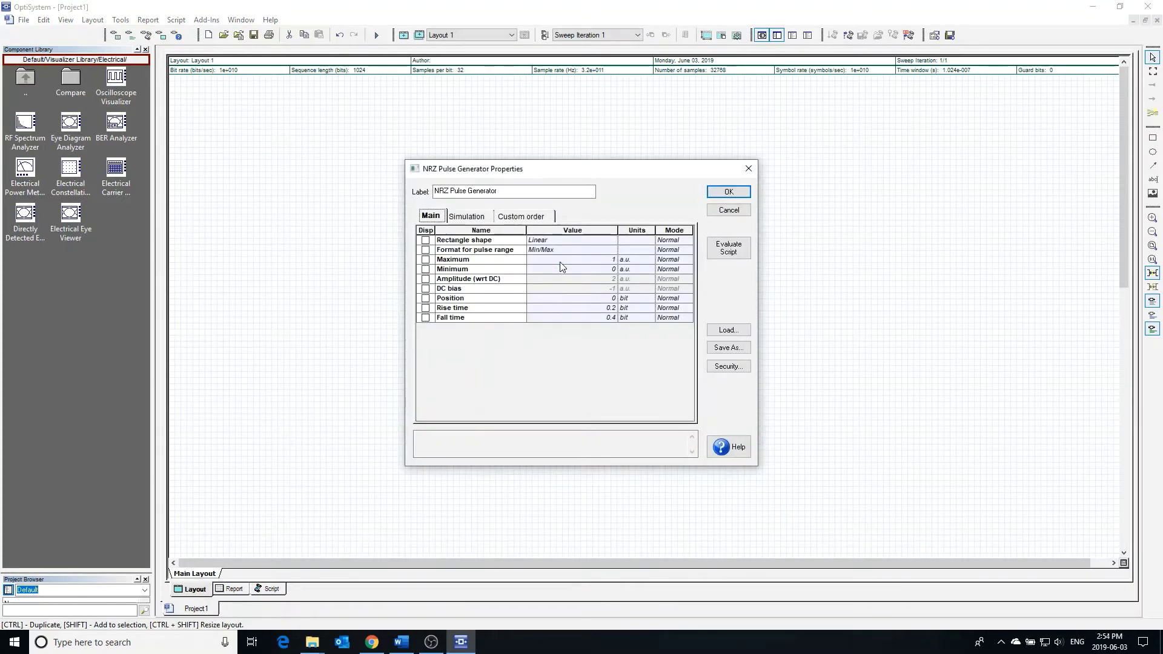
left_click(476, 219)
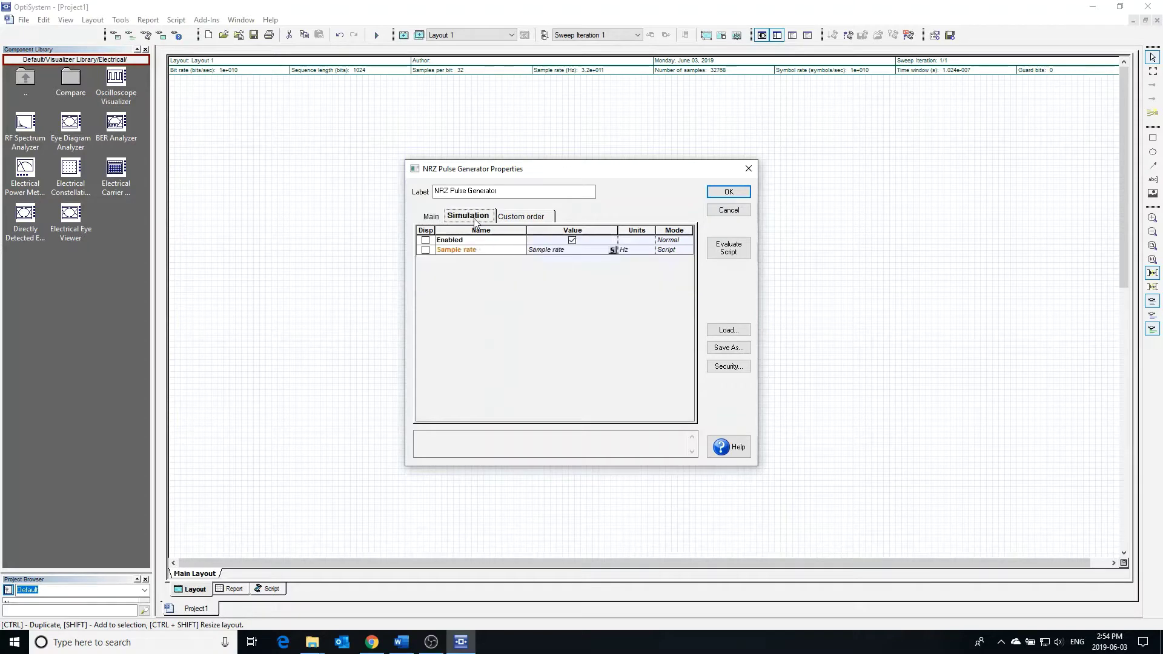
left_click(612, 250)
left_click(446, 271)
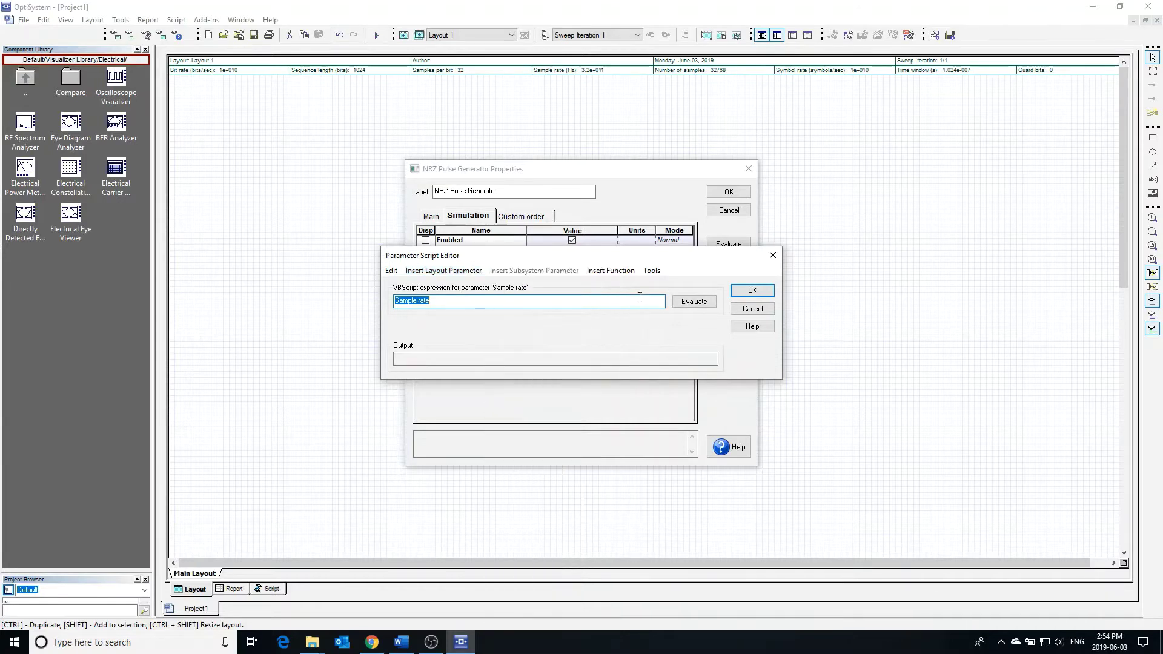
left_click(611, 271)
left_click(537, 321)
left_click(690, 305)
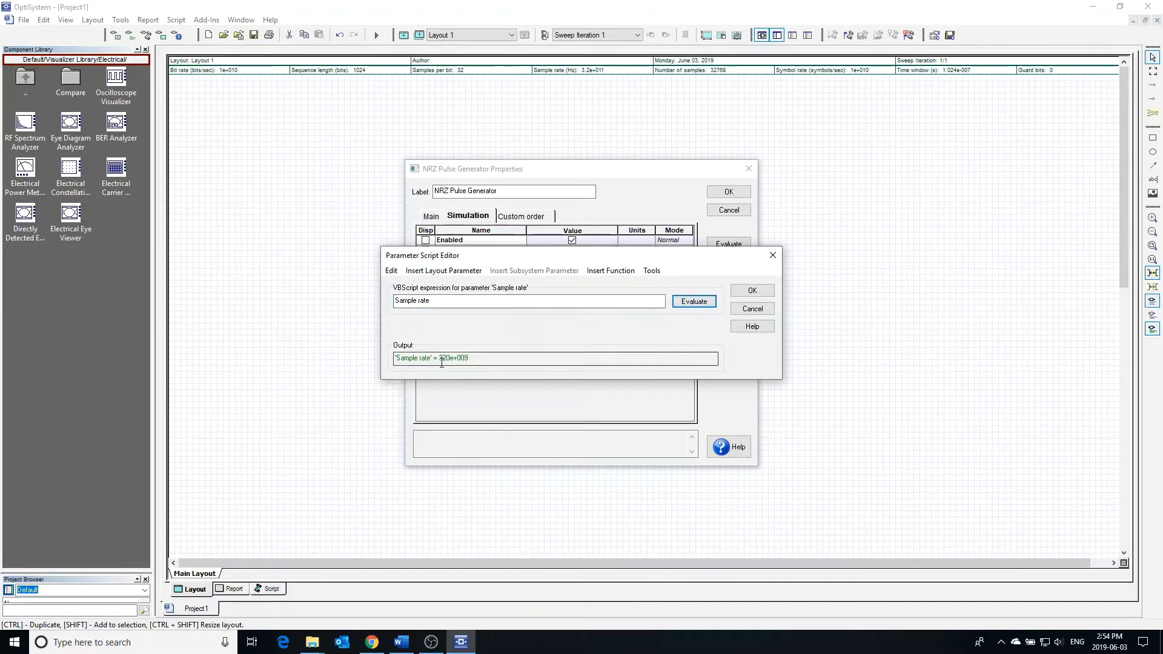
left_click(758, 292)
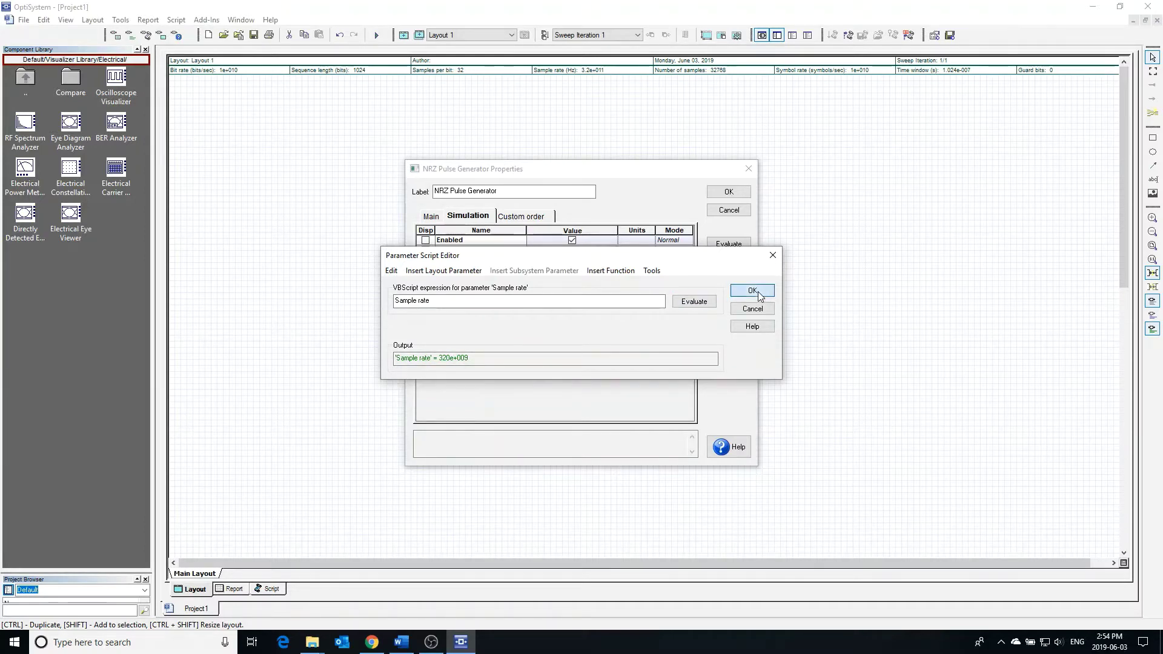
left_click(748, 170)
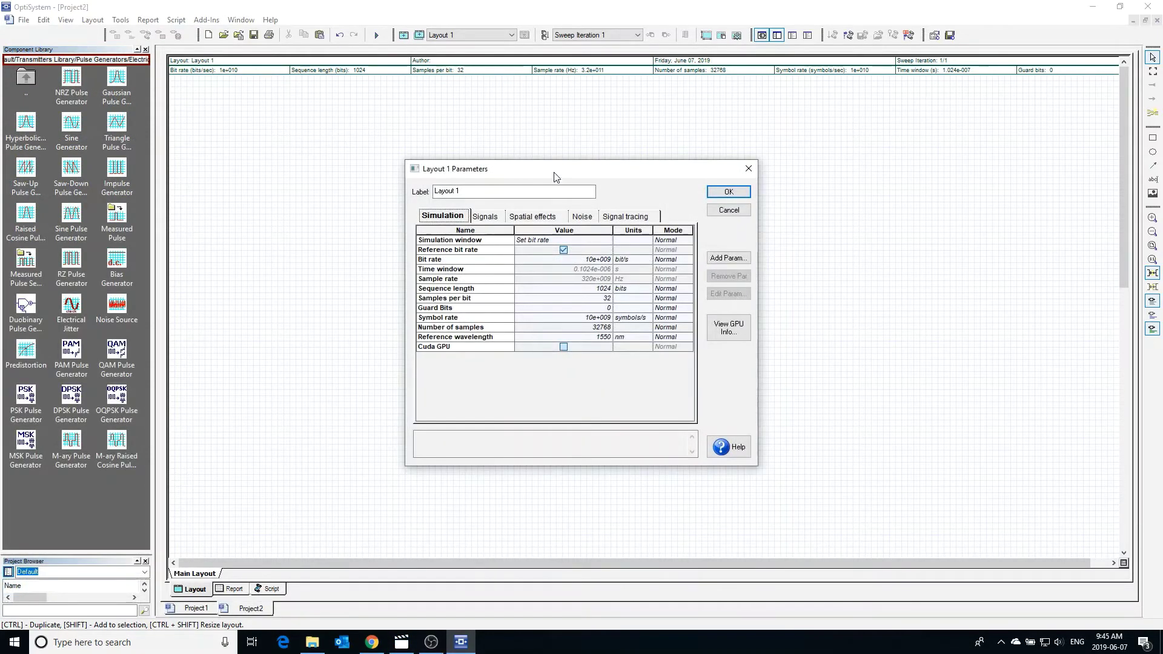
- Set the layout to Set sample rate at 640e9 Hz and verify the NRZ generator evaluates 640e+009
left_click(547, 240)
left_click(546, 269)
left_click(587, 279)
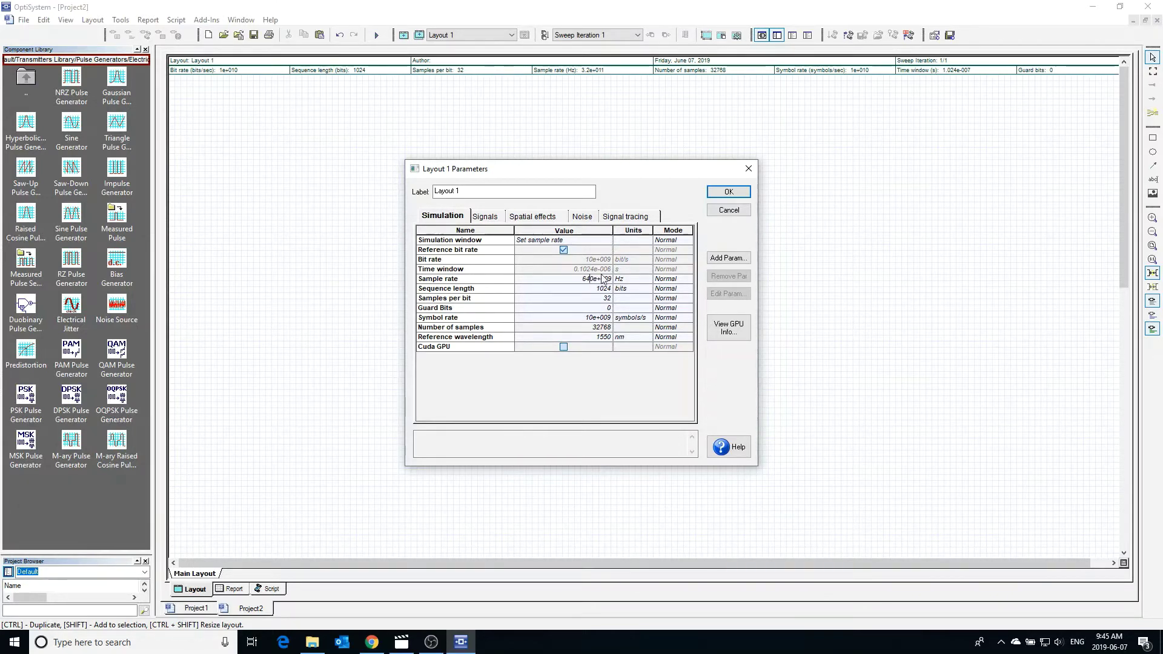
left_click(729, 193)
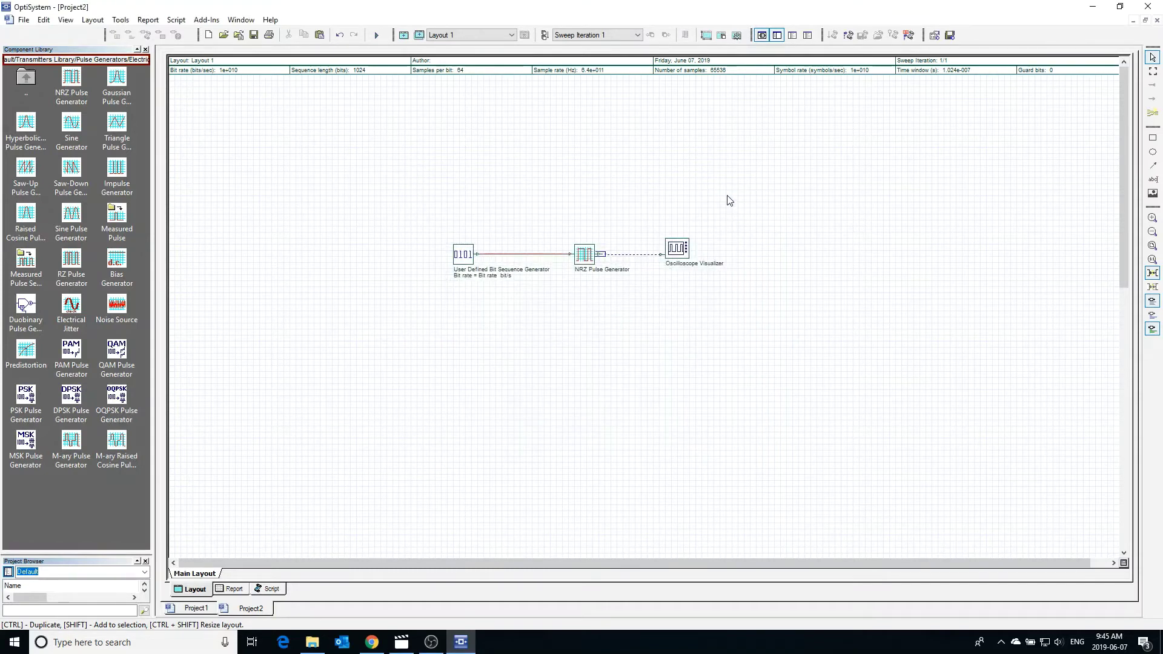
double_click(591, 256)
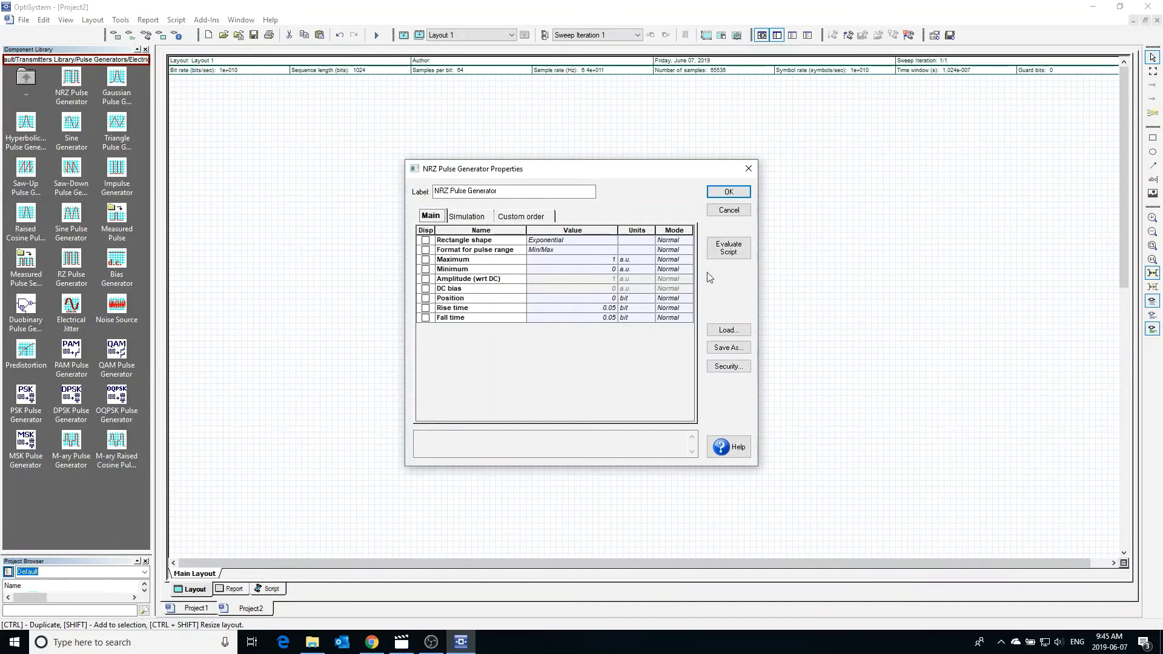
left_click(729, 249)
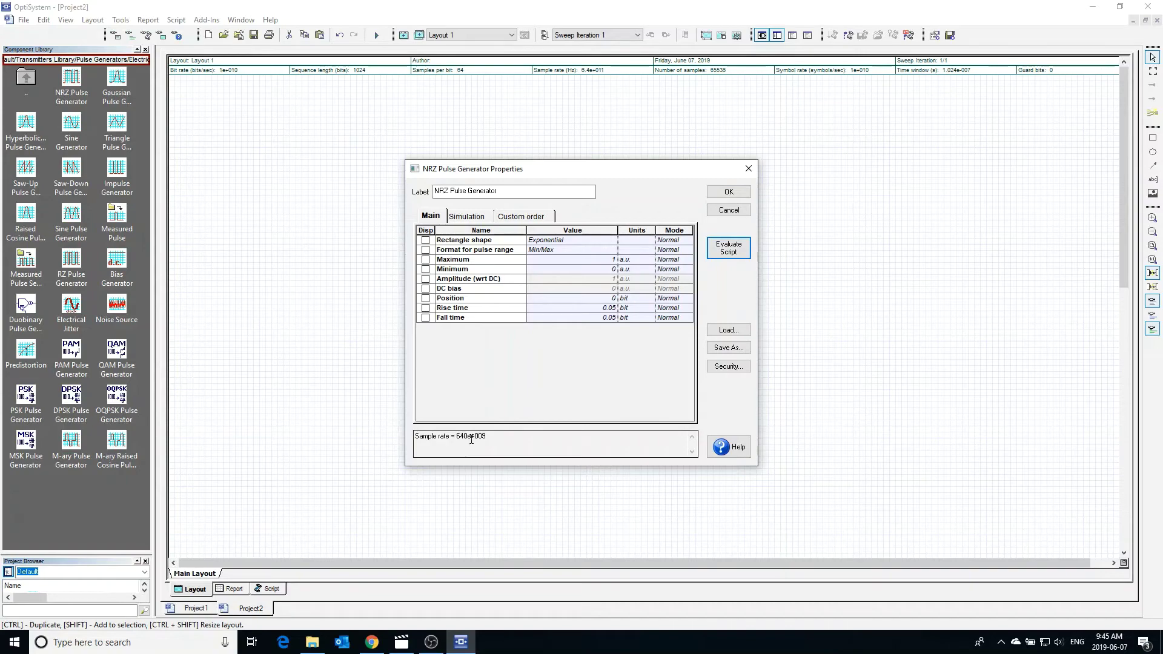